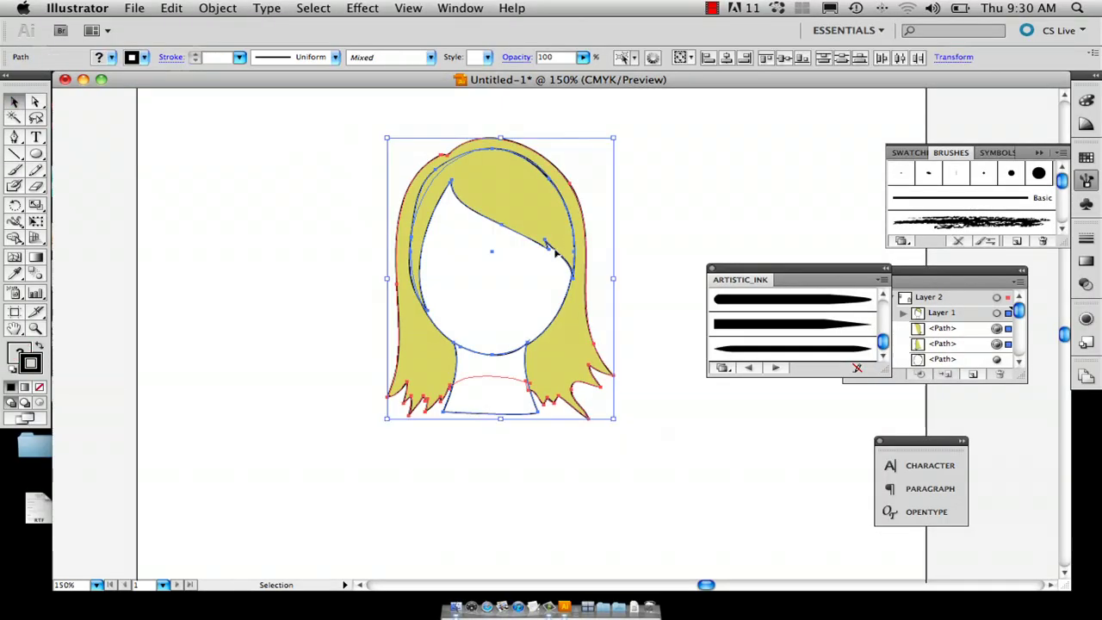
# Move the hair drawing down and left, deselect it, and zoom in on the hair to 300%.
pyautogui.moveTo(582, 323)
pyautogui.mouseDown()
pyautogui.moveTo(513, 456)
pyautogui.moveTo(510, 395)
pyautogui.mouseUp()
pyautogui.click(628, 238)
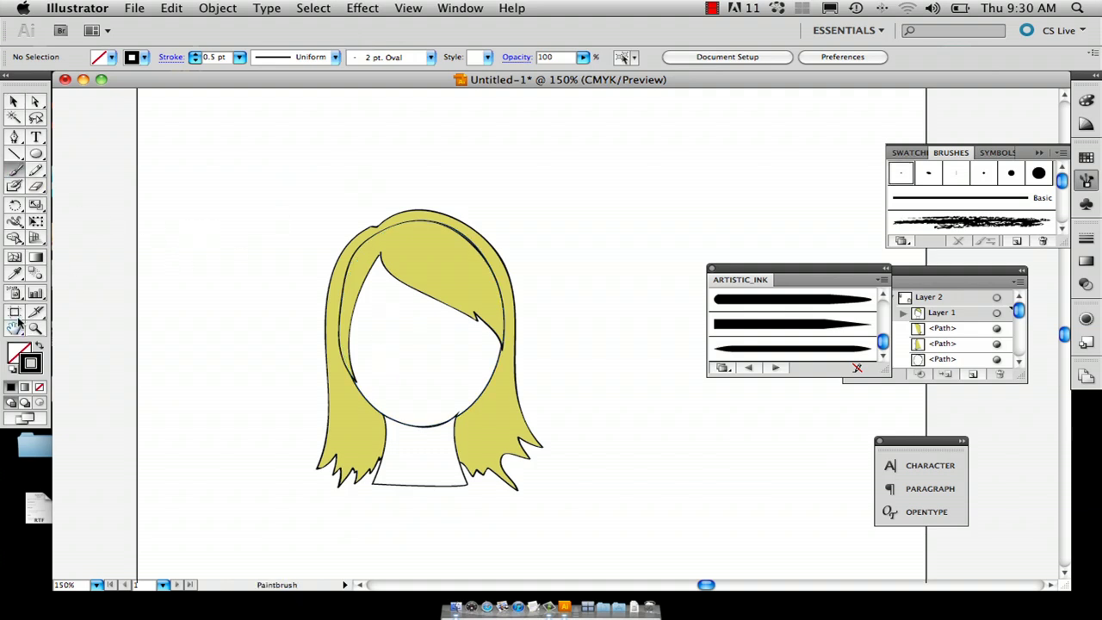
pyautogui.click(36, 328)
pyautogui.click(406, 274)
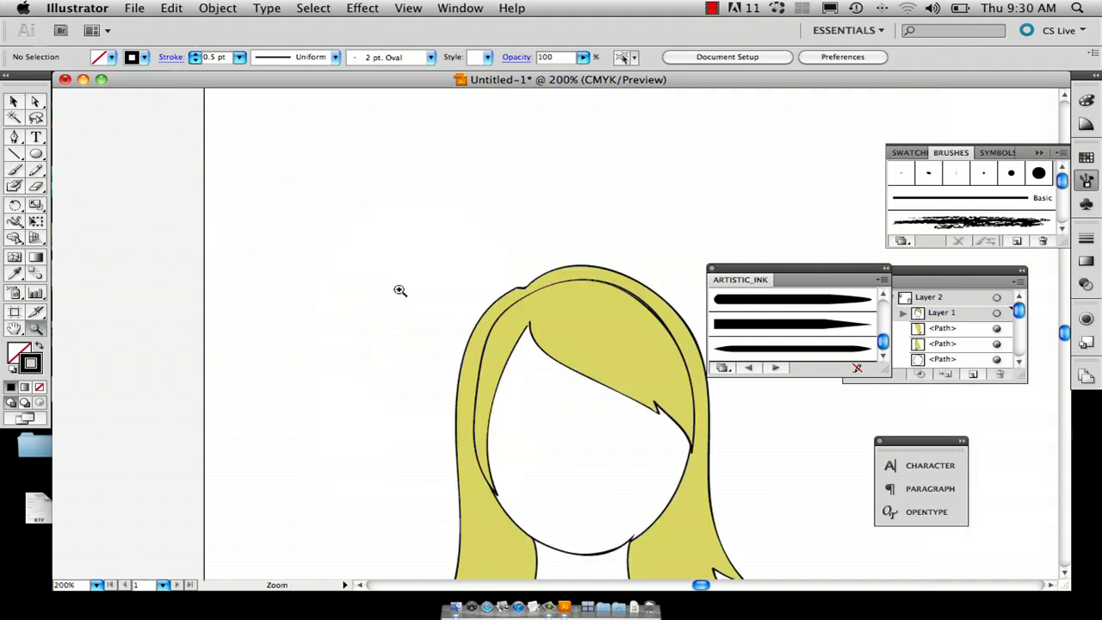
pyautogui.click(584, 342)
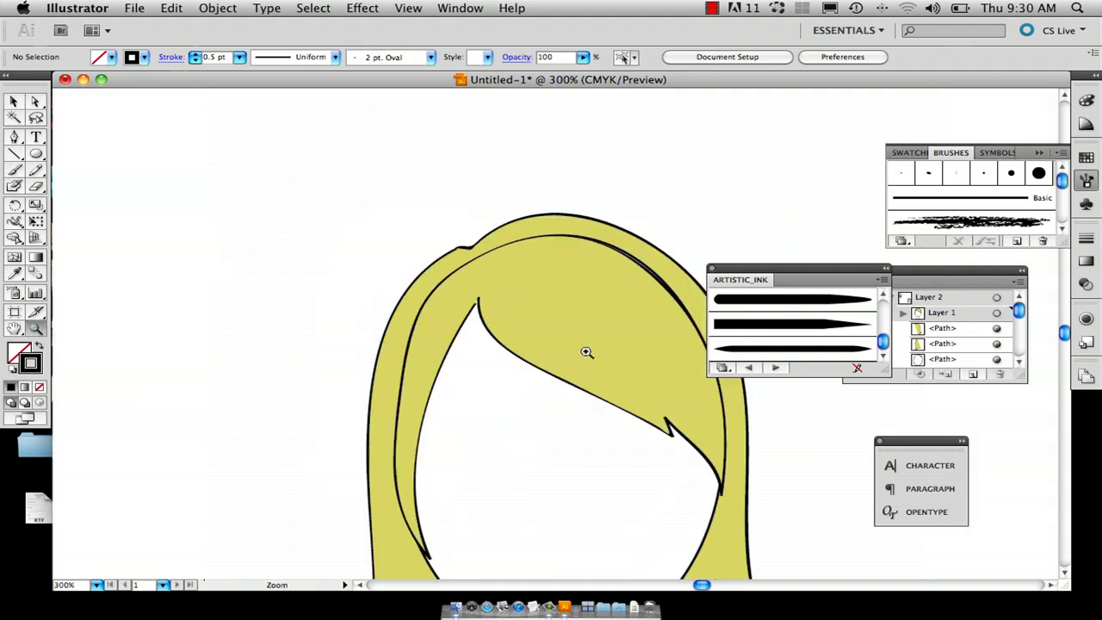
# Fit the artboard in the window, zoom to 150% around the hair, and select the Line Segment tool.
pyautogui.click(362, 8)
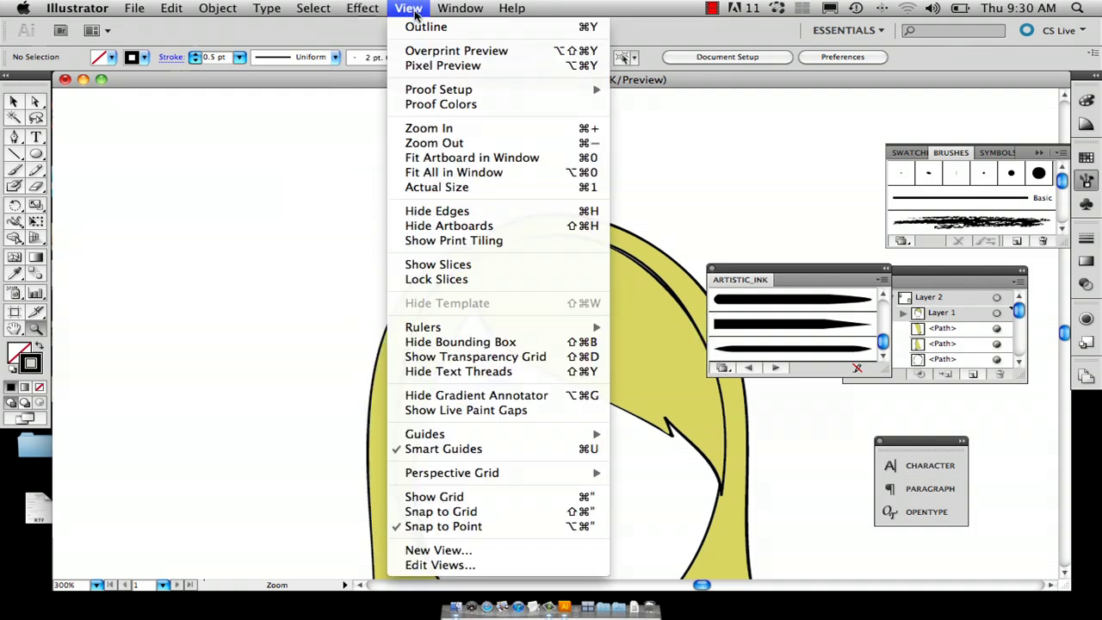
pyautogui.click(465, 173)
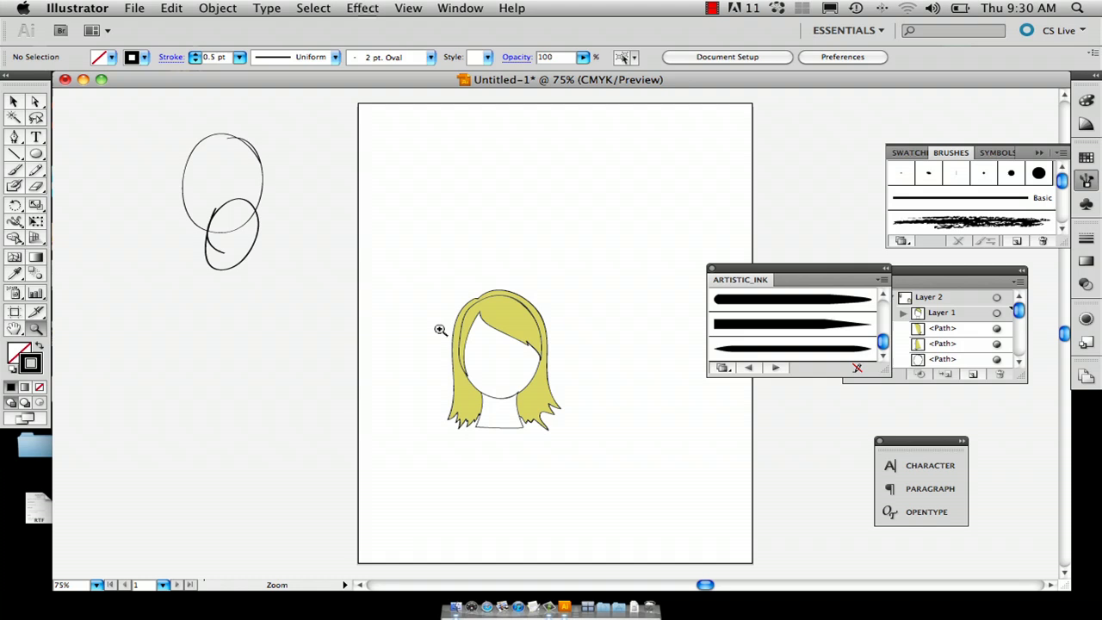
pyautogui.click(521, 383)
pyautogui.click(660, 333)
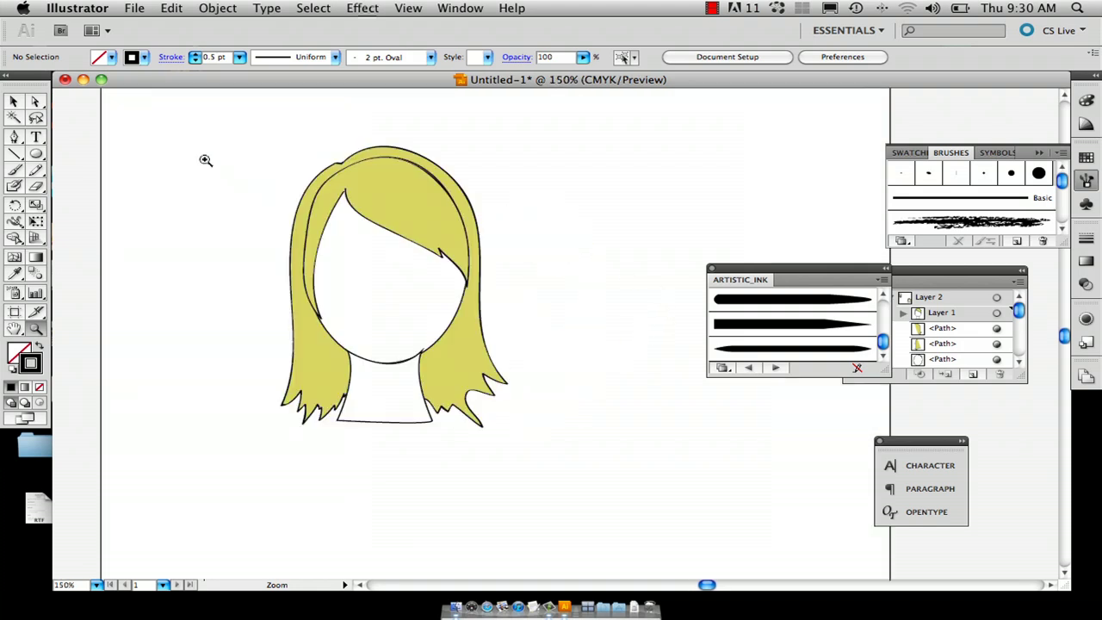
pyautogui.click(16, 155)
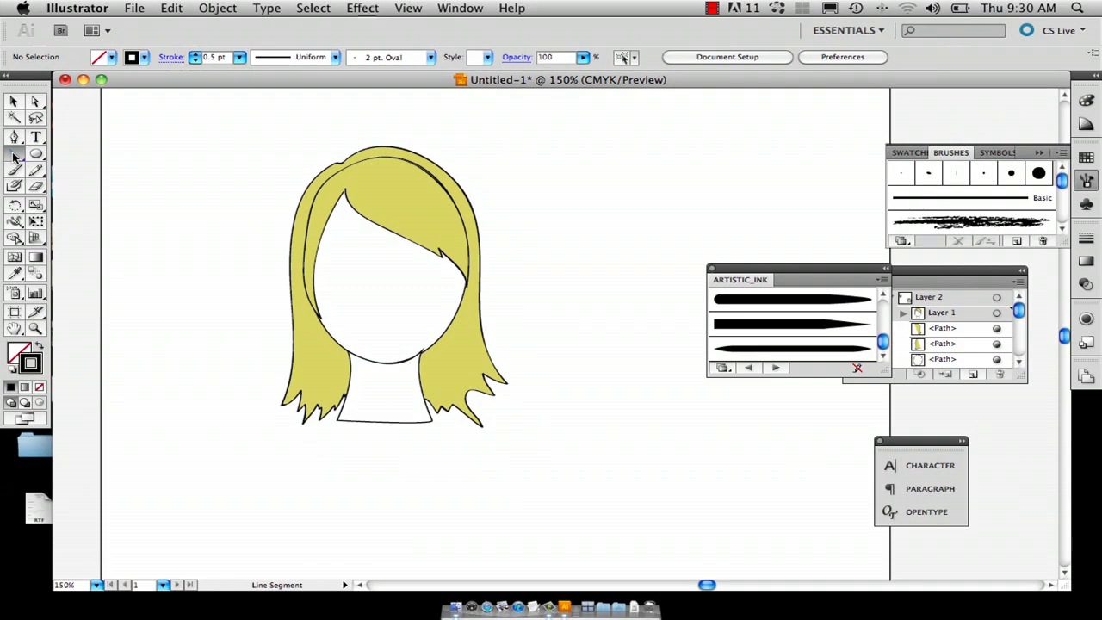
# Draw a horizontal line near the page top and a diagonal line right of the head, then create Layer 3.
pyautogui.moveTo(713, 131); pyautogui.dragTo(516, 131)
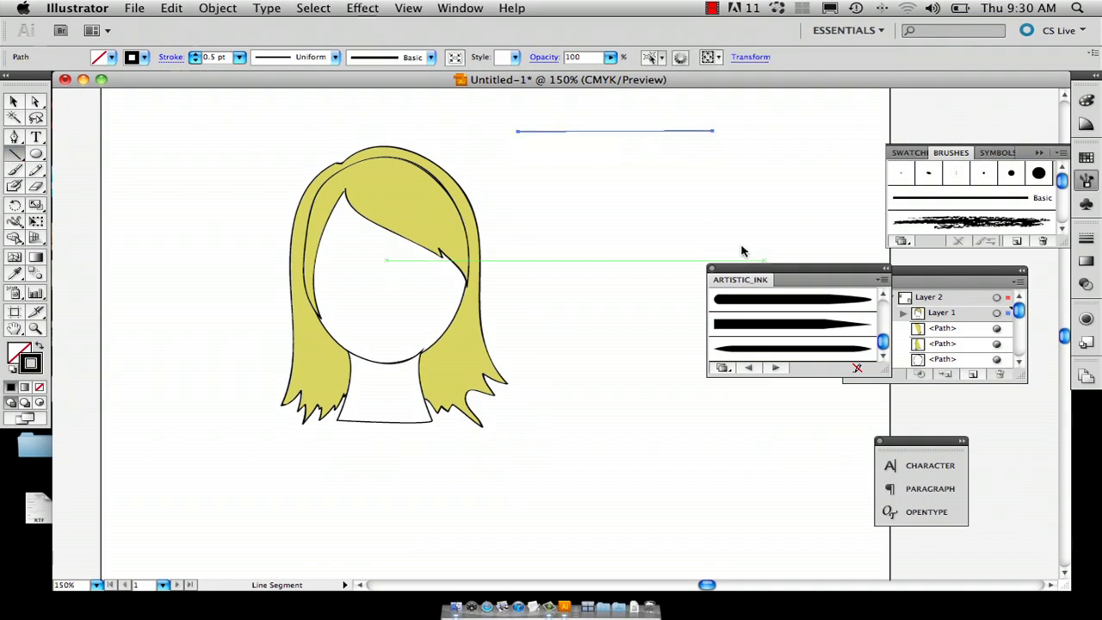
pyautogui.moveTo(760, 224); pyautogui.dragTo(646, 398)
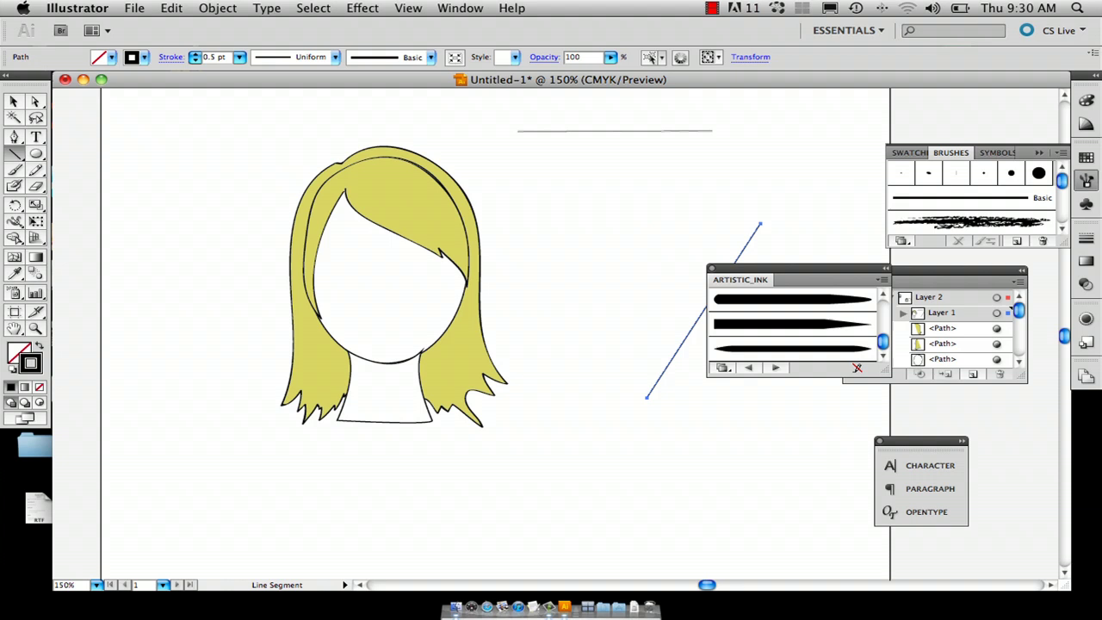
pyautogui.click(961, 301)
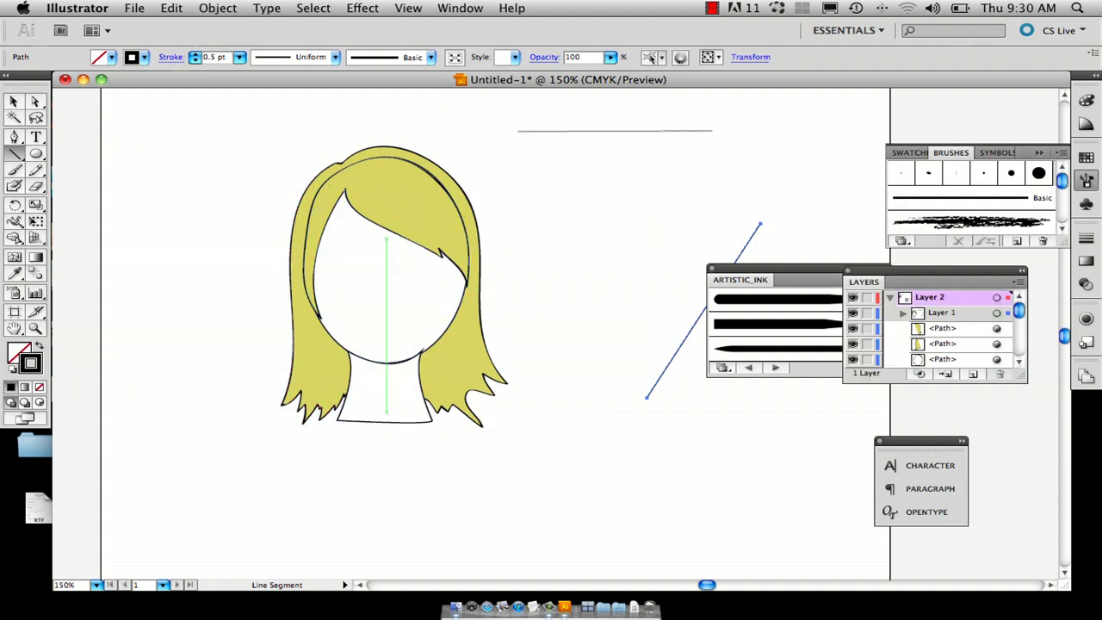
pyautogui.click(976, 375)
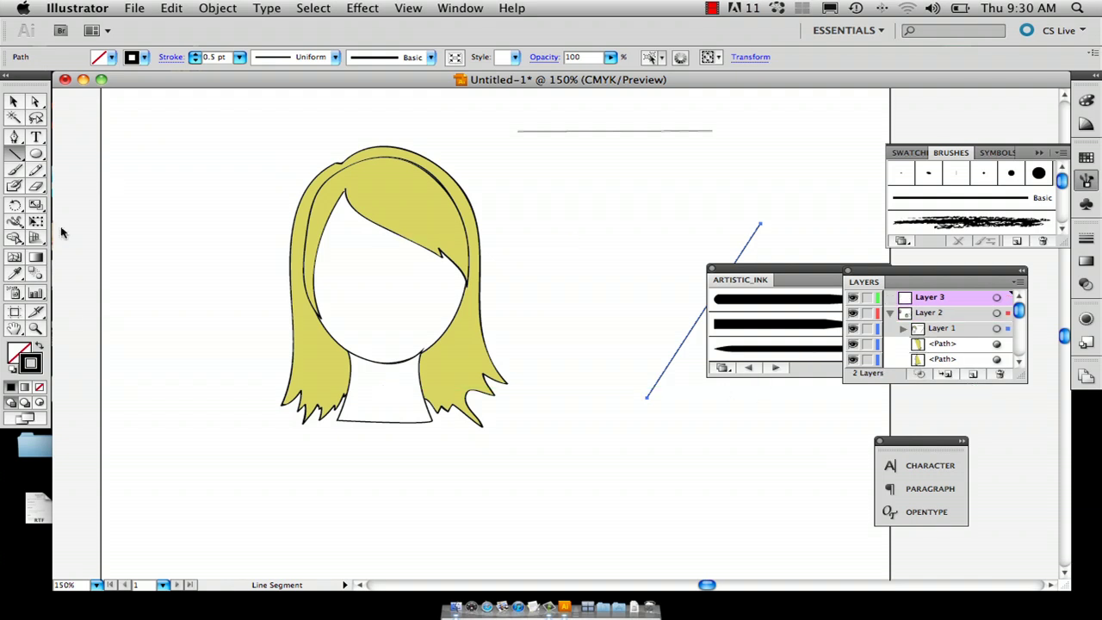
# Cancel a stroke colour change, then sample the hair's yellow as the fill with the Eyedropper.
pyautogui.doubleClick(31, 364)
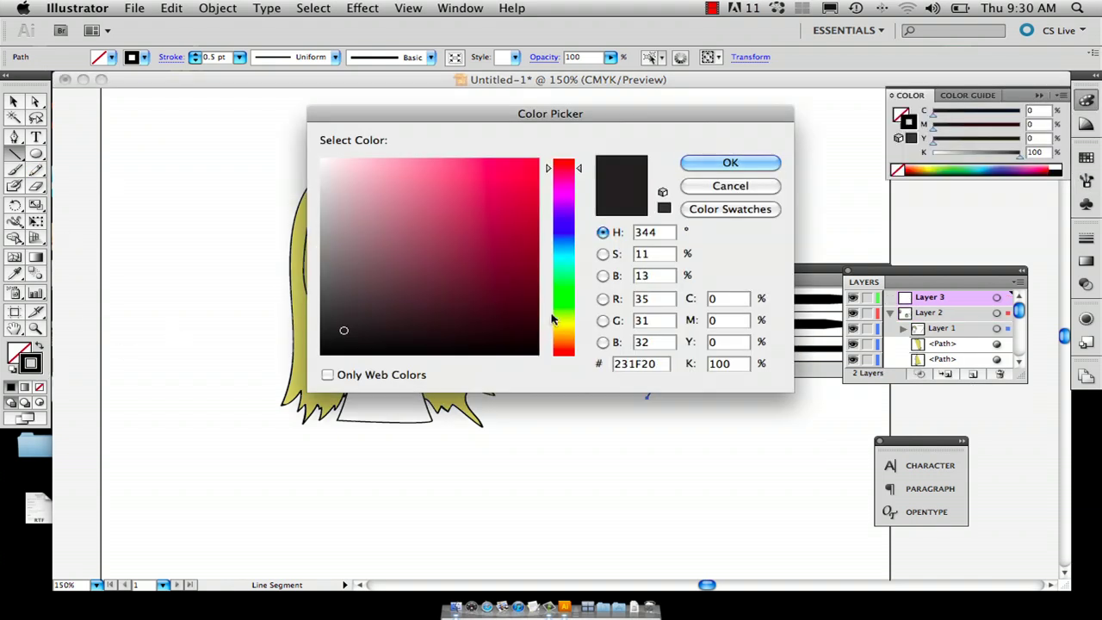
pyautogui.click(565, 324)
pyautogui.click(727, 188)
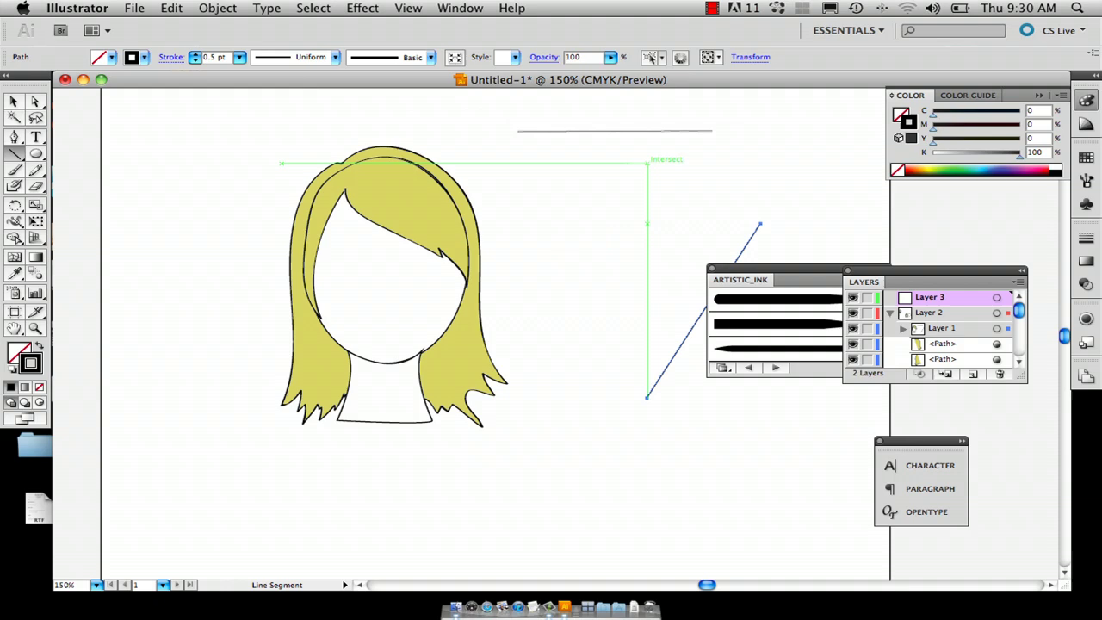
pyautogui.click(13, 273)
pyautogui.click(423, 188)
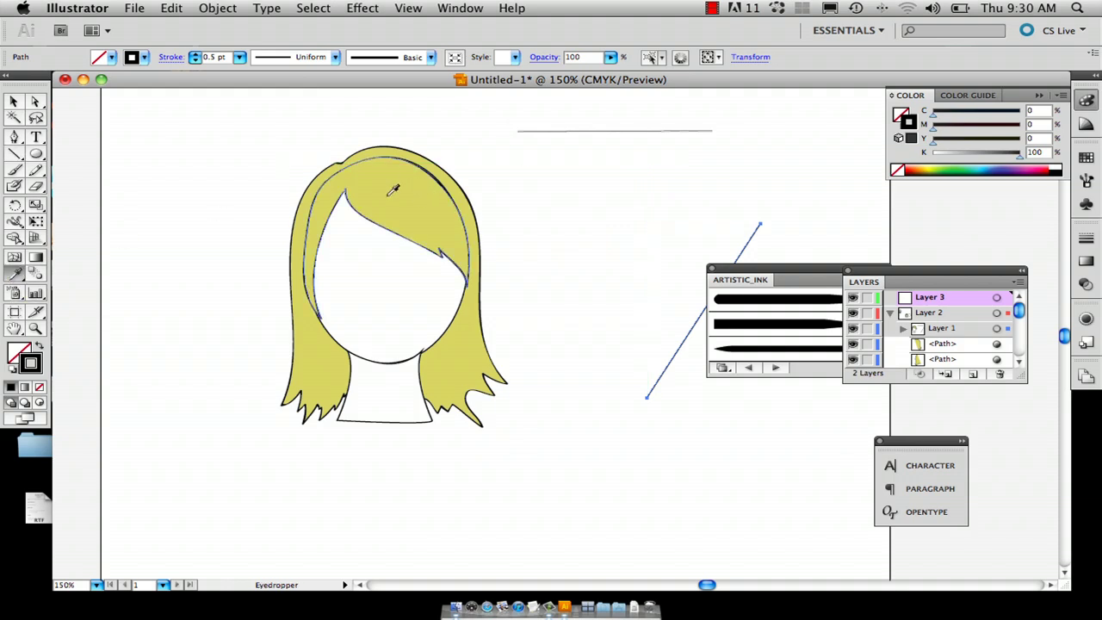
pyautogui.click(392, 190)
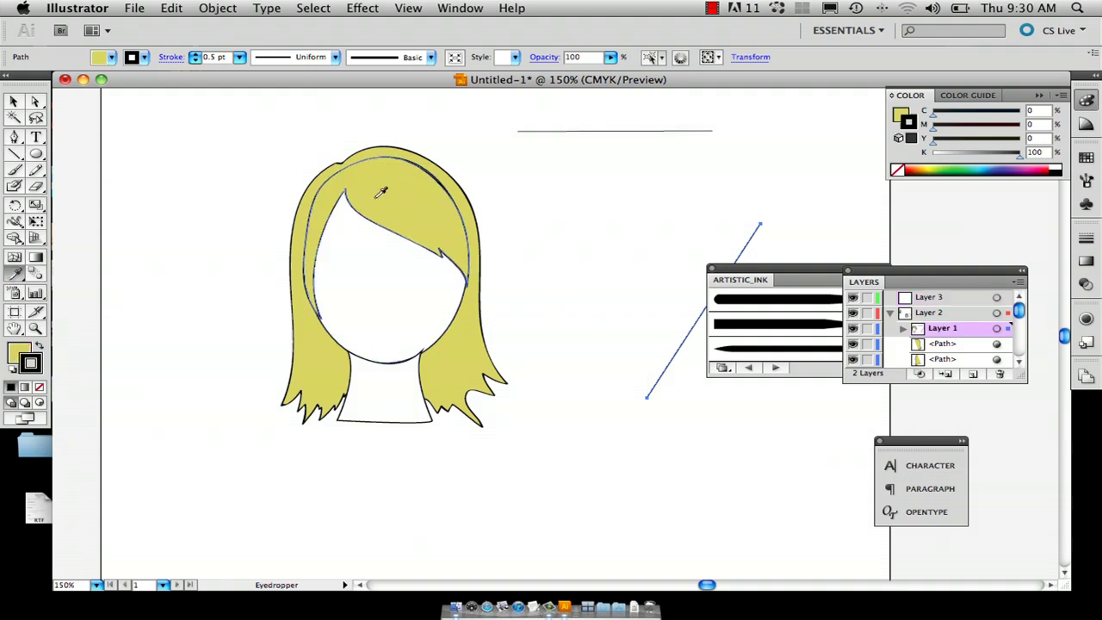
pyautogui.click(376, 196)
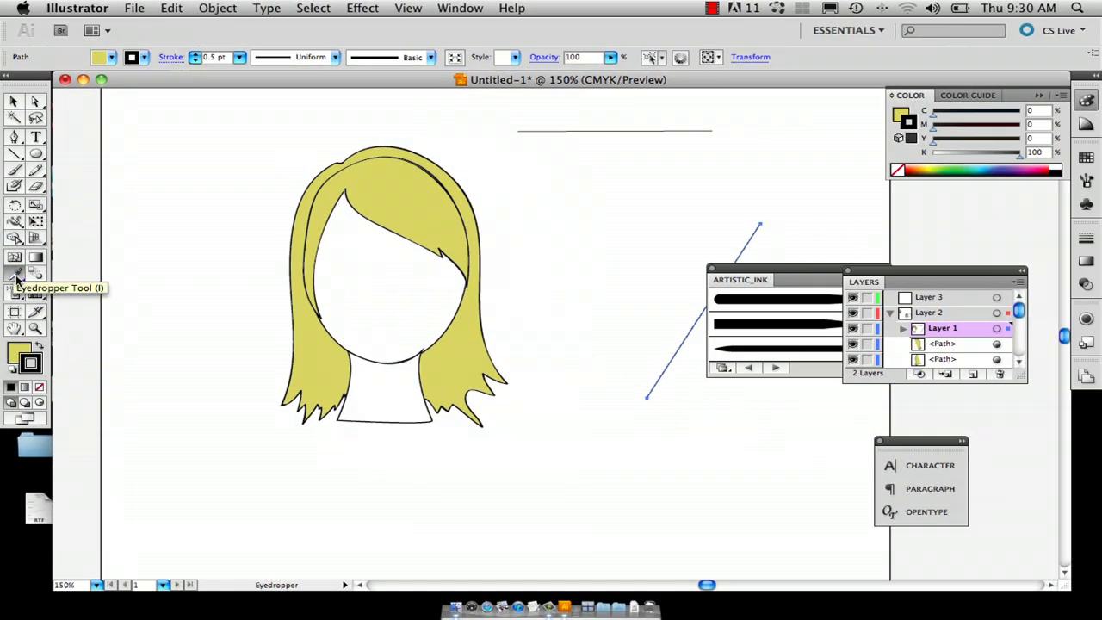
# Lighten the fill in the Color Picker to the pale highlight yellow F9EF93.
pyautogui.doubleClick(26, 383)
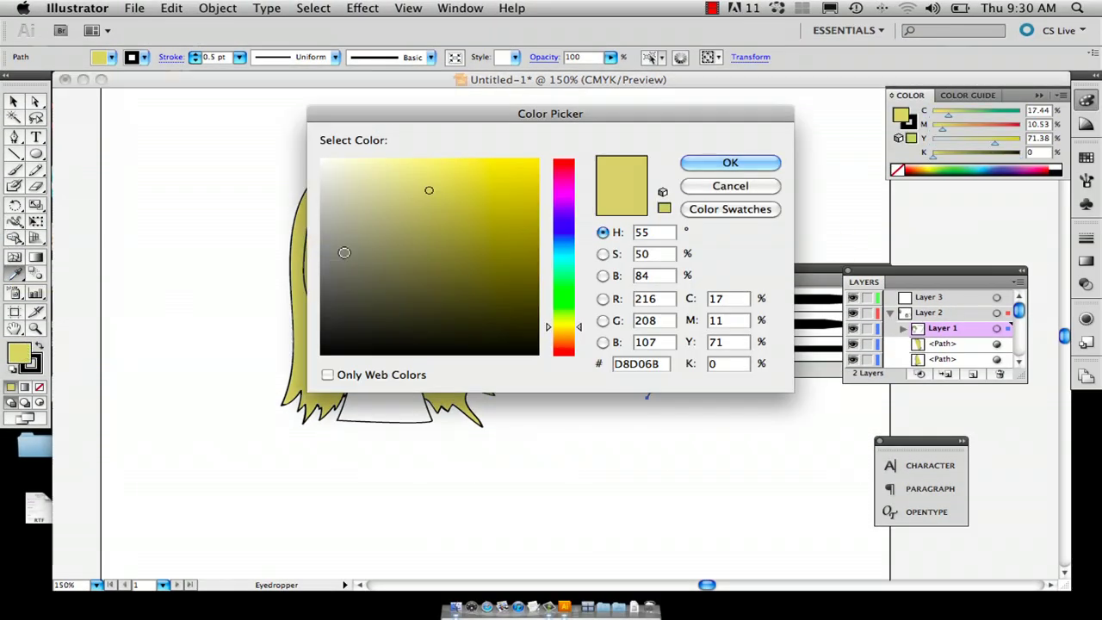
pyautogui.moveTo(385, 164); pyautogui.dragTo(380, 158)
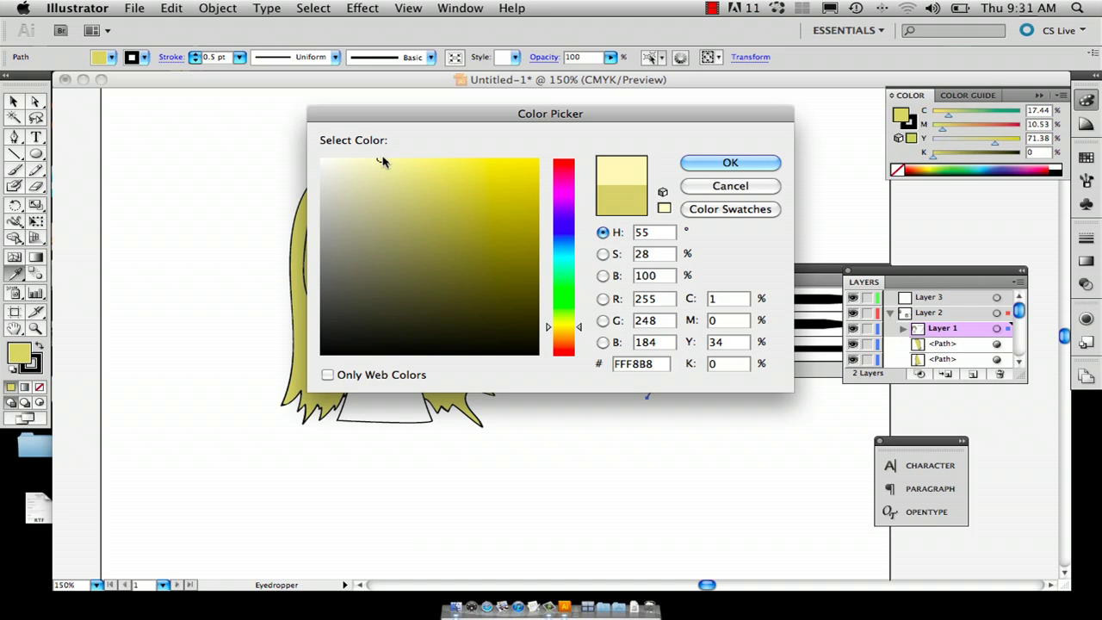
pyautogui.click(396, 163)
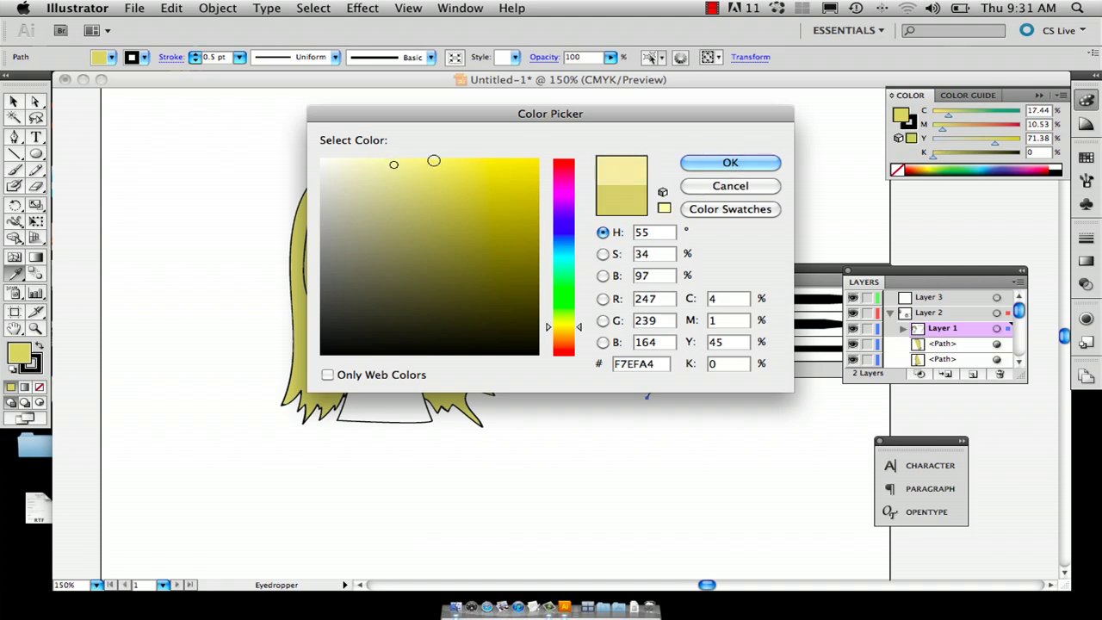
pyautogui.click(415, 163)
pyautogui.click(409, 164)
pyautogui.click(729, 163)
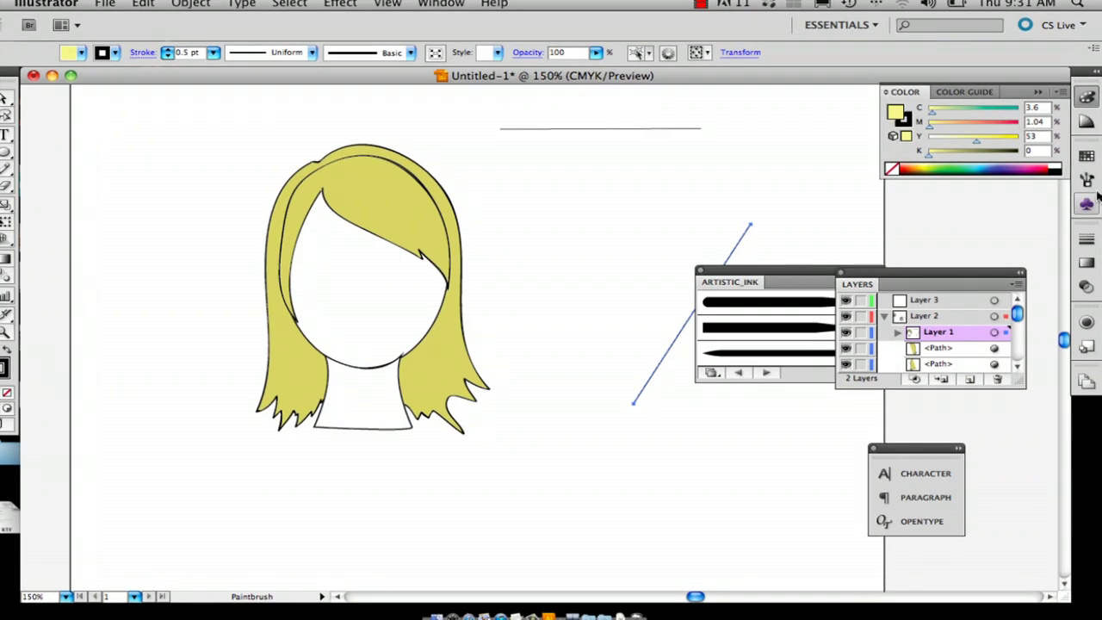
# Load the Artistic_Ink brush library and apply its Tapered Stroke brush to the diagonal line.
pyautogui.click(1088, 181)
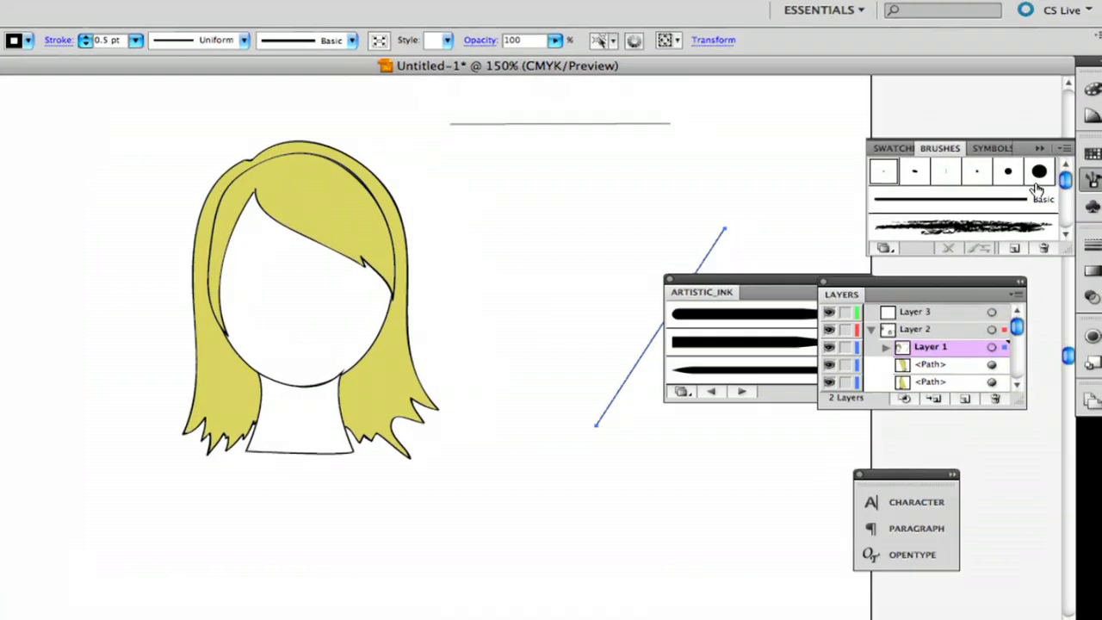
pyautogui.click(875, 253)
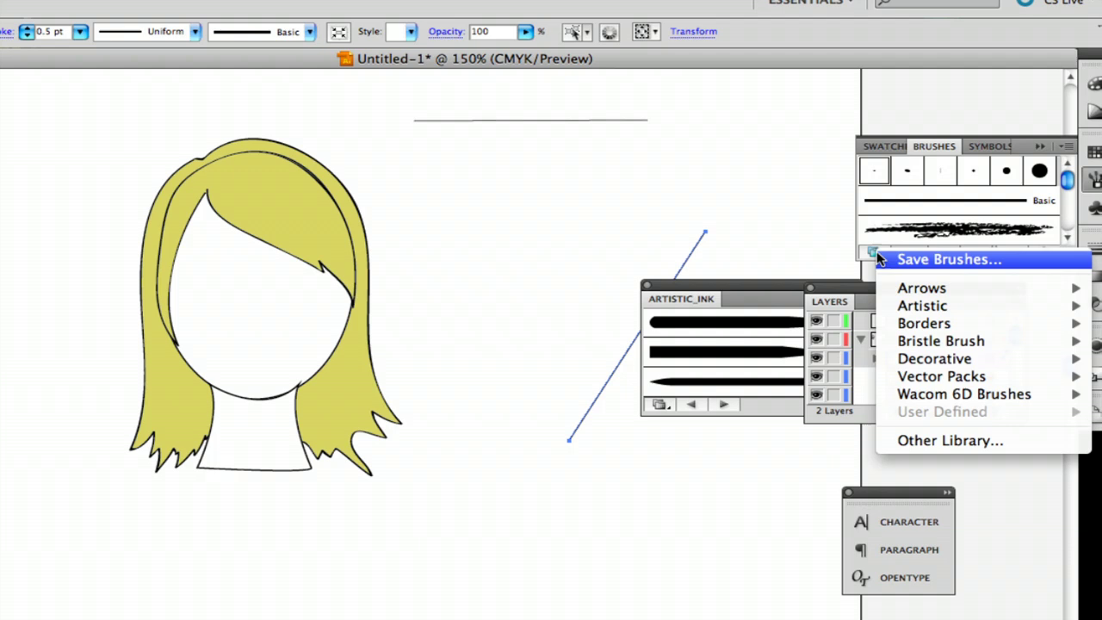
pyautogui.moveTo(896, 312)
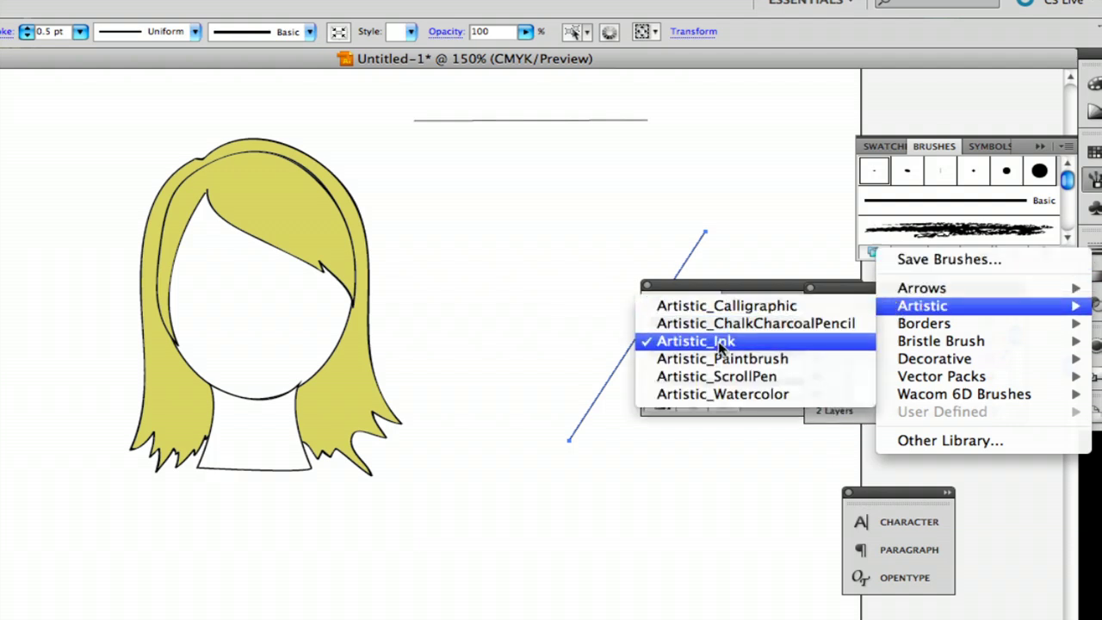
pyautogui.click(696, 341)
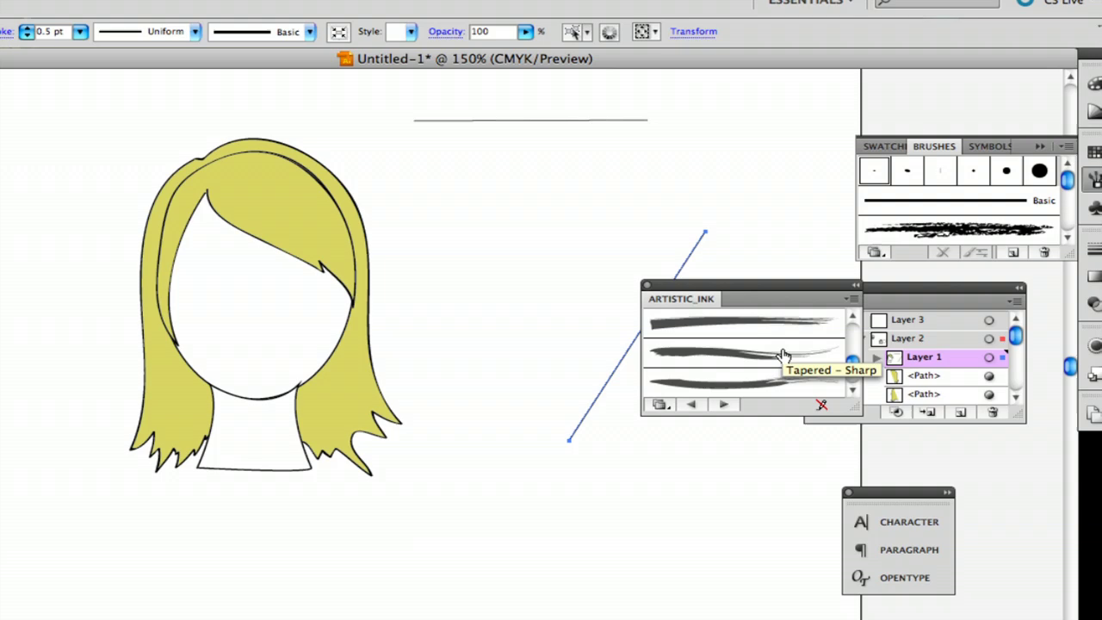
pyautogui.click(778, 389)
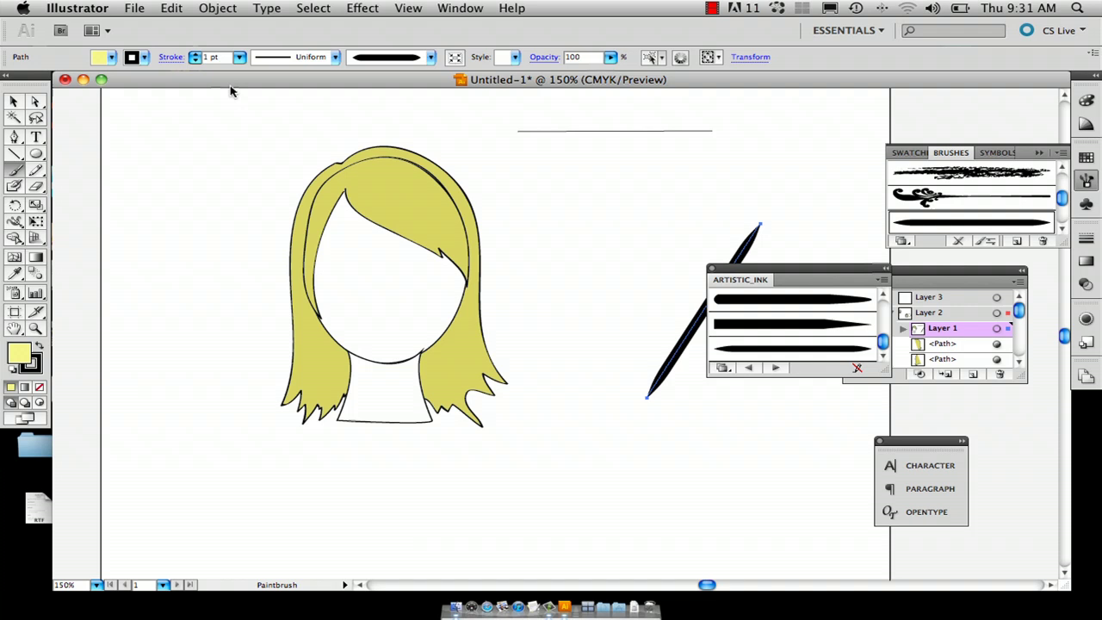
# Thin the tapered line's stroke to 0.25 pt and paint an oval loop left of the head.
pyautogui.click(240, 57)
pyautogui.click(246, 16)
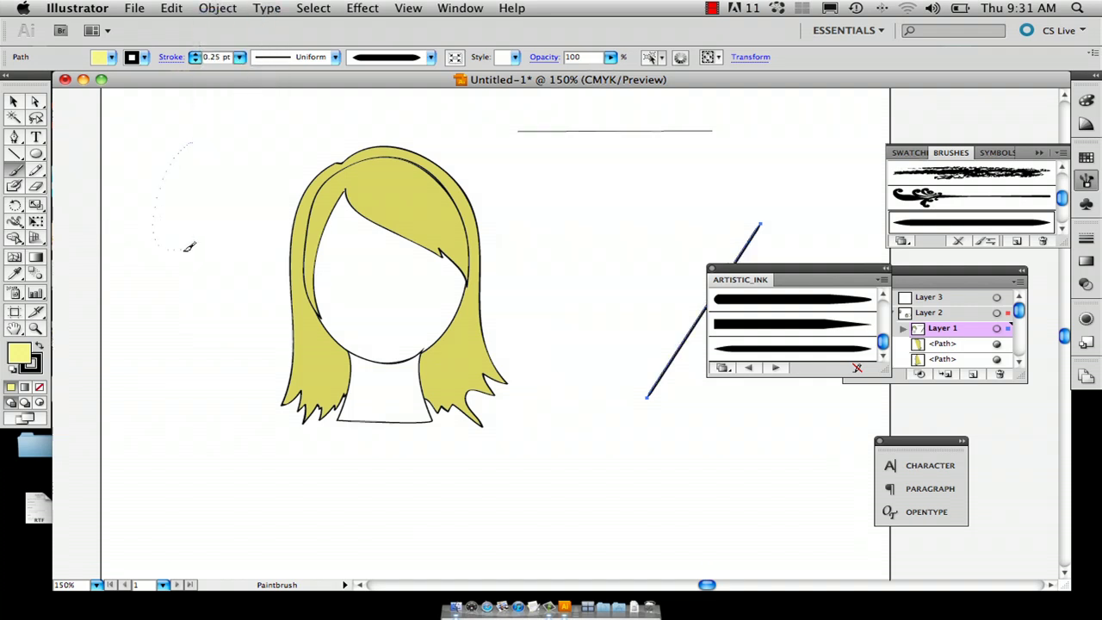
pyautogui.moveTo(190, 248); pyautogui.dragTo(215, 140)
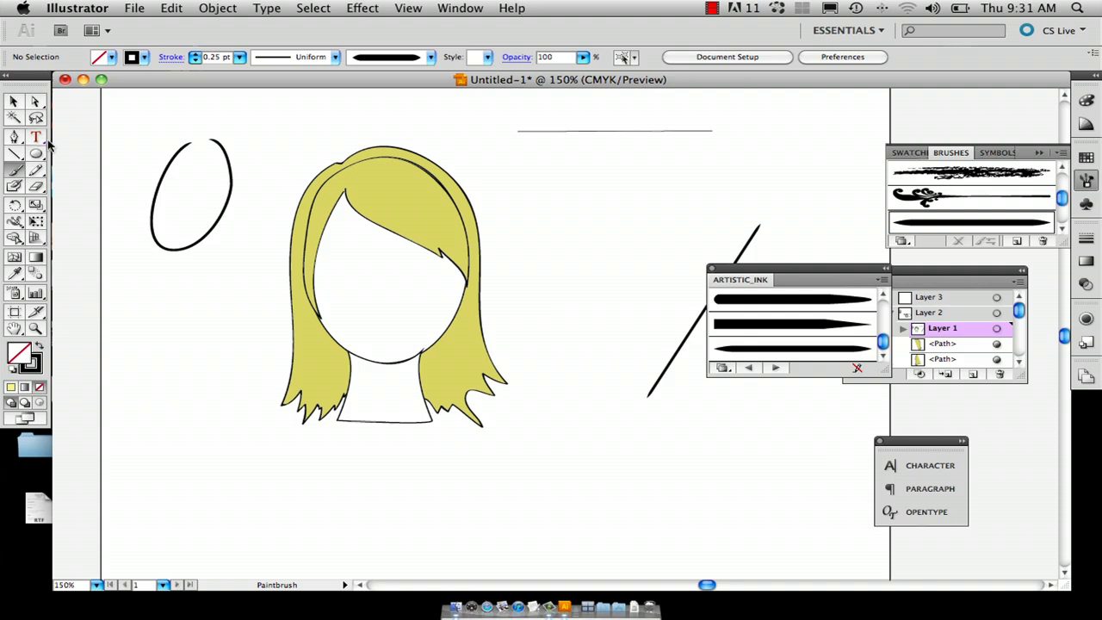
# Turn the oval into a pale yellow outline with no fill, then deselect it.
pyautogui.click(14, 101)
pyautogui.click(174, 172)
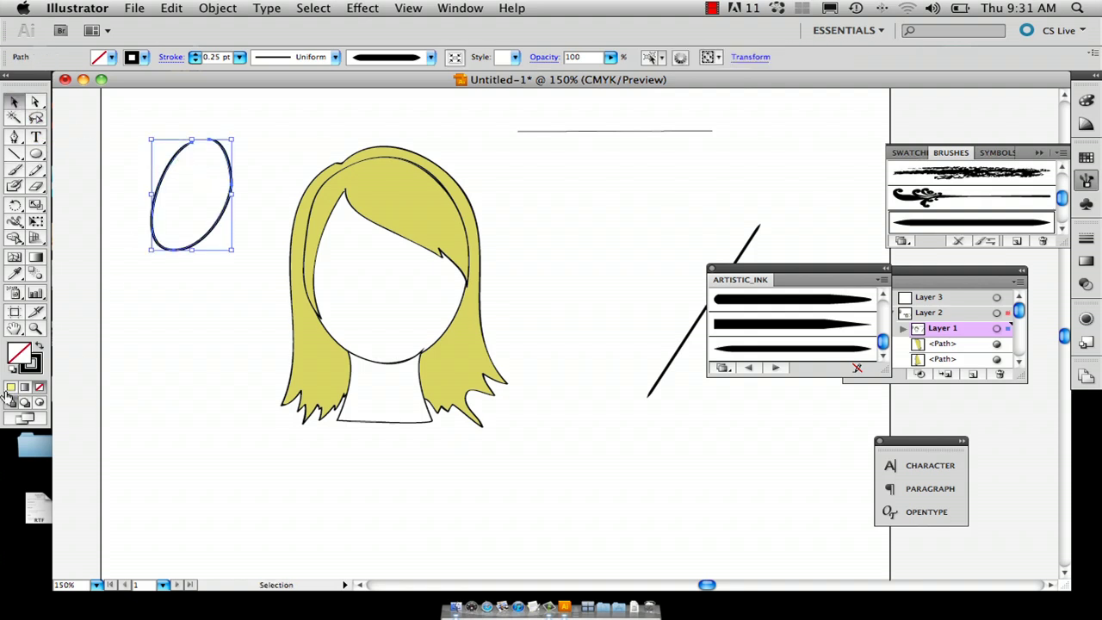
pyautogui.click(12, 388)
pyautogui.click(38, 346)
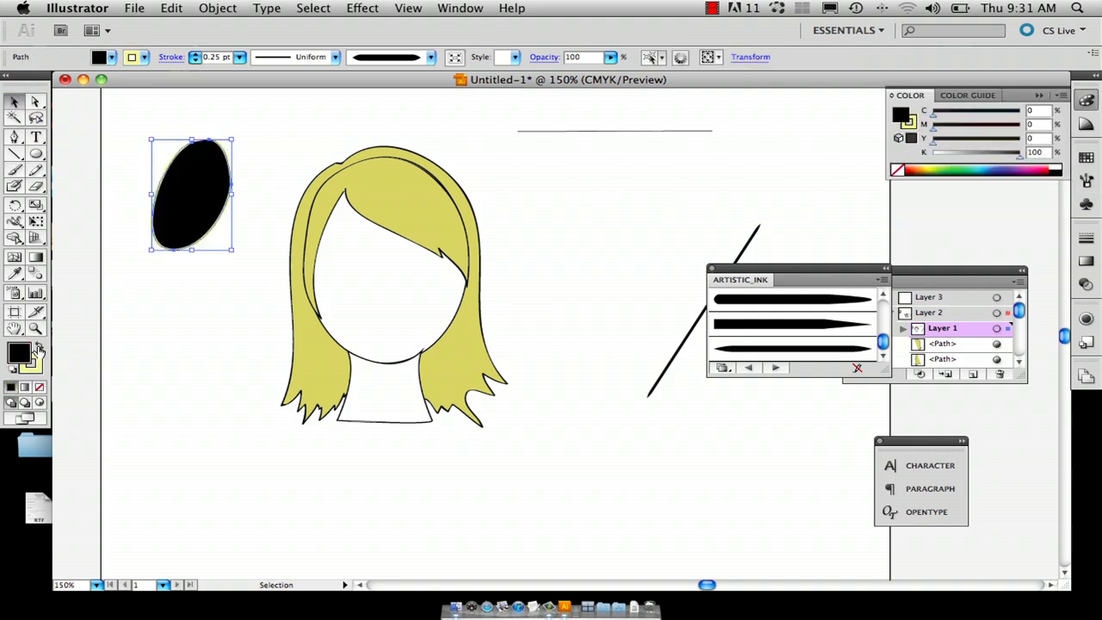
pyautogui.click(38, 388)
pyautogui.click(212, 172)
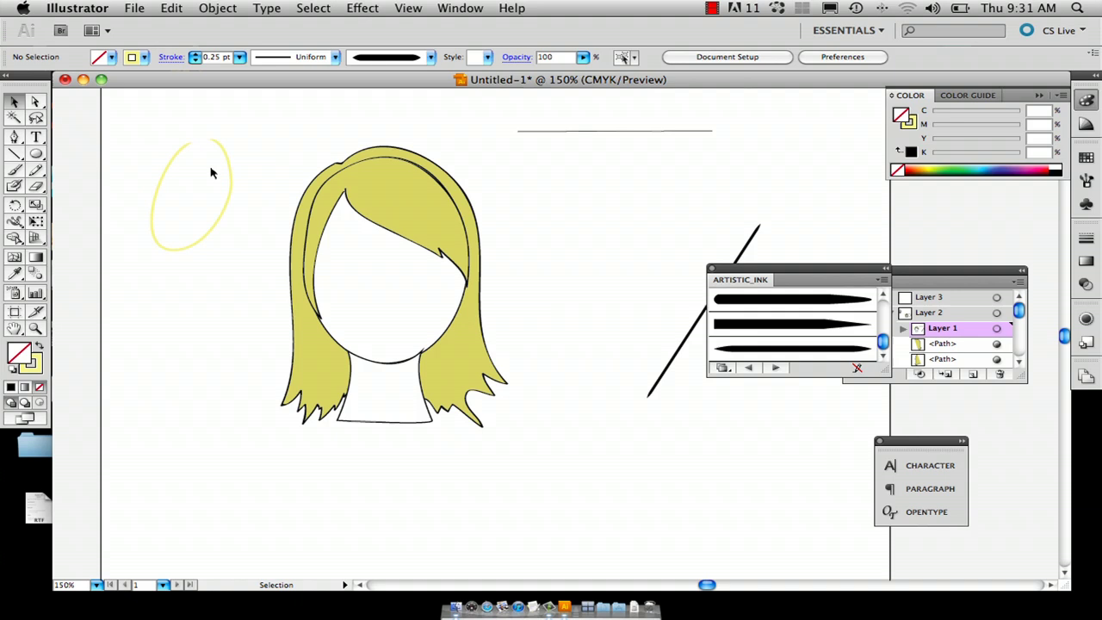
pyautogui.click(15, 170)
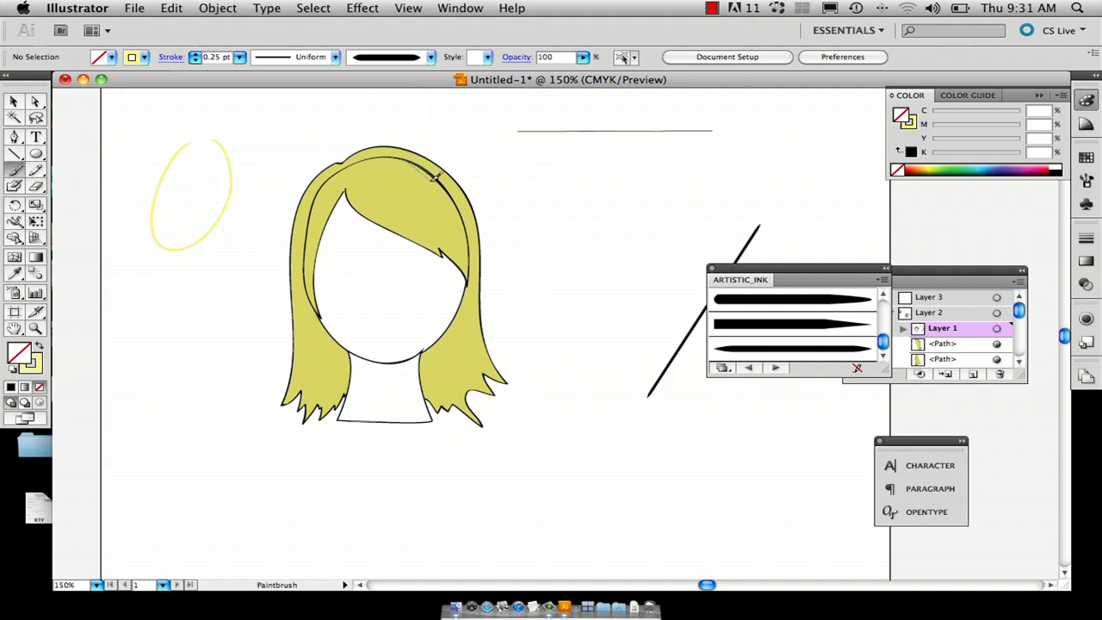
# Paint pale yellow highlight strands along the hair's right edge and across the bangs, undoing stray strokes.
pyautogui.moveTo(463, 224); pyautogui.dragTo(473, 274)
pyautogui.moveTo(454, 235)
pyautogui.mouseDown()
pyautogui.moveTo(448, 176)
pyautogui.moveTo(416, 163)
pyautogui.mouseUp()
pyautogui.moveTo(466, 229)
pyautogui.mouseDown()
pyautogui.moveTo(472, 272)
pyautogui.moveTo(460, 261)
pyautogui.mouseUp()
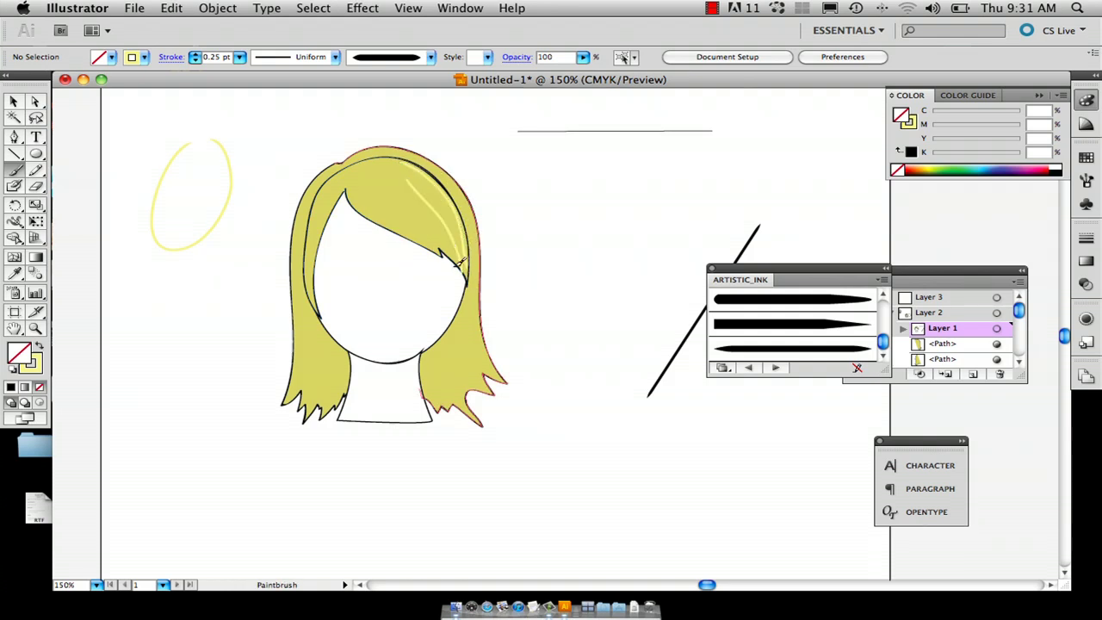
pyautogui.moveTo(428, 207); pyautogui.dragTo(432, 199)
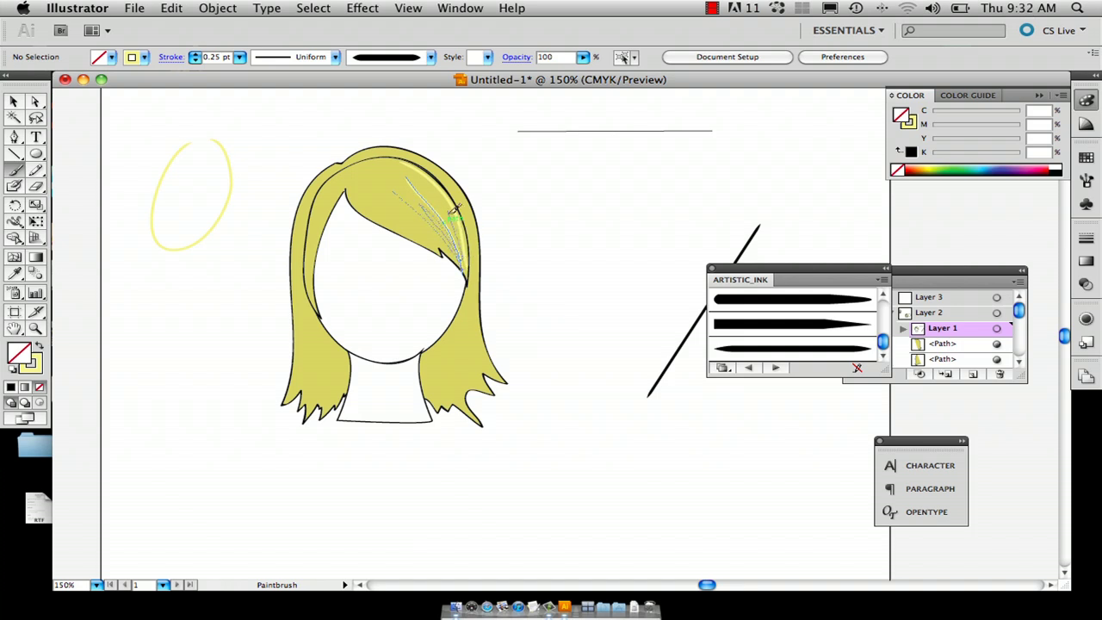
pyautogui.moveTo(456, 210); pyautogui.dragTo(458, 215)
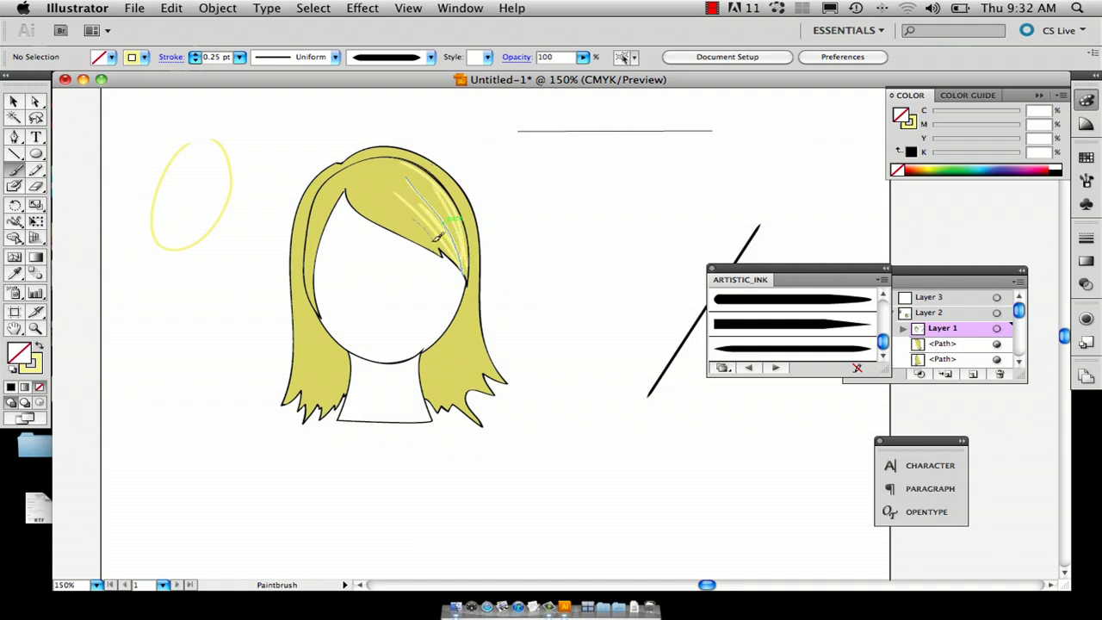
pyautogui.moveTo(380, 208)
pyautogui.mouseDown()
pyautogui.moveTo(363, 185)
pyautogui.moveTo(425, 233)
pyautogui.mouseUp()
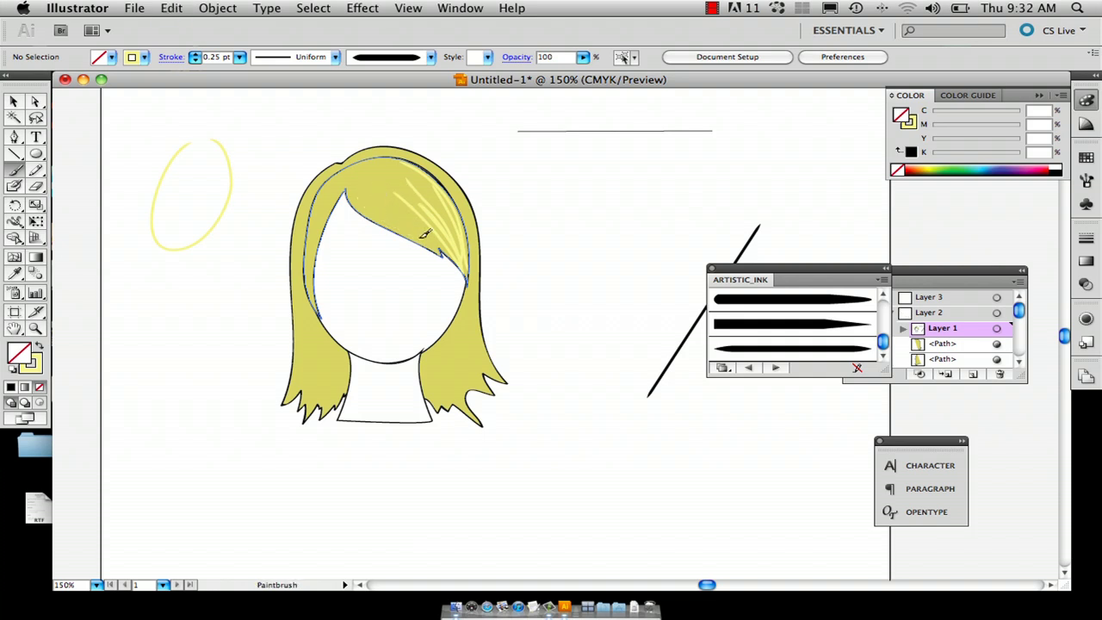
pyautogui.moveTo(360, 187); pyautogui.dragTo(444, 248)
pyautogui.press('super+z')
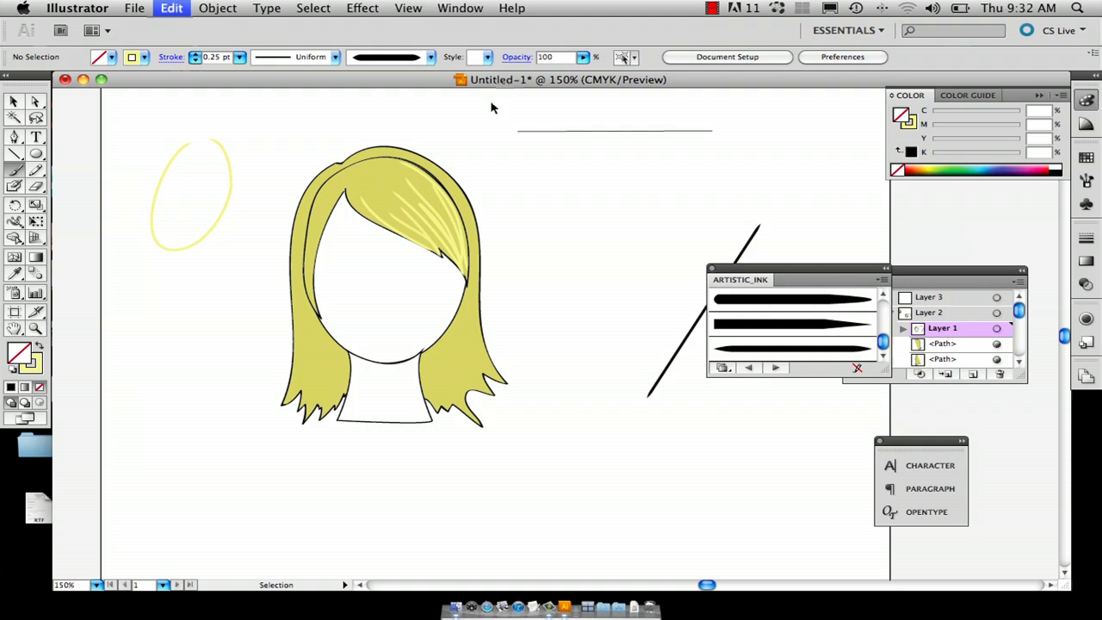
pyautogui.moveTo(443, 247)
pyautogui.mouseDown()
pyautogui.moveTo(393, 186)
pyautogui.moveTo(441, 250)
pyautogui.mouseUp()
pyautogui.press('super+z')
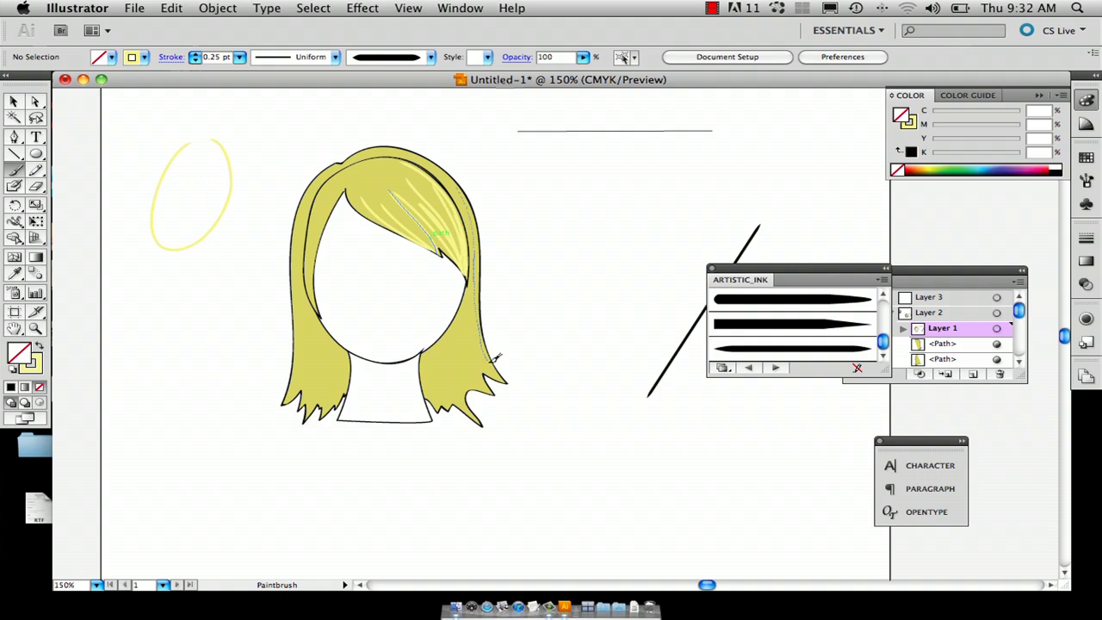
# Add highlight strands on the lower right and left hair sections, undoing unwanted ones.
pyautogui.moveTo(496, 355); pyautogui.dragTo(505, 371)
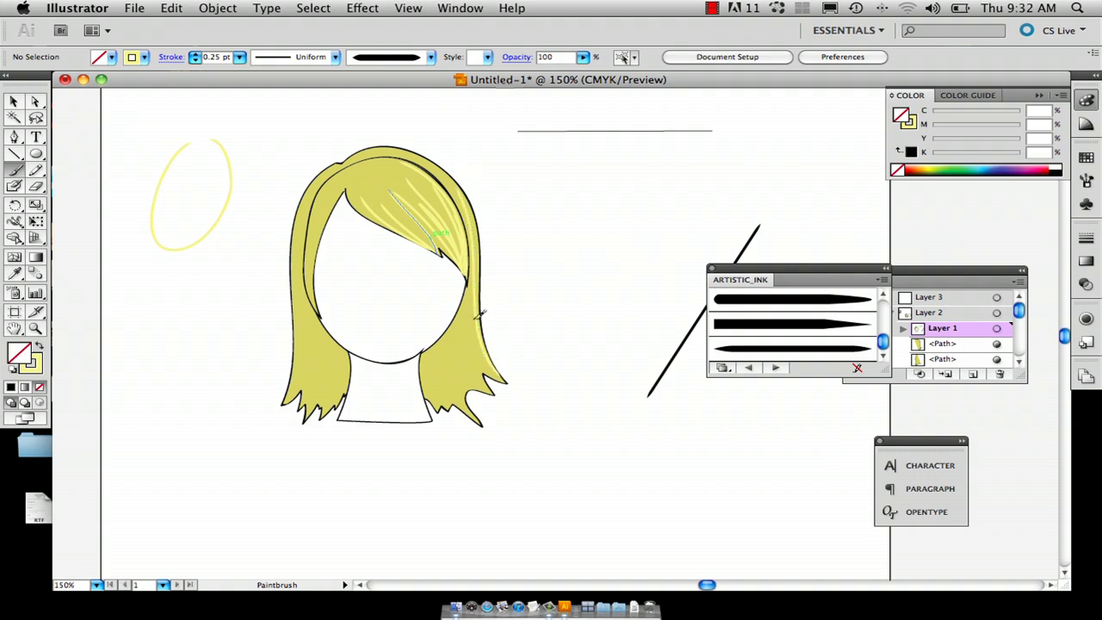
pyautogui.moveTo(484, 369); pyautogui.dragTo(492, 381)
pyautogui.press('super+z')
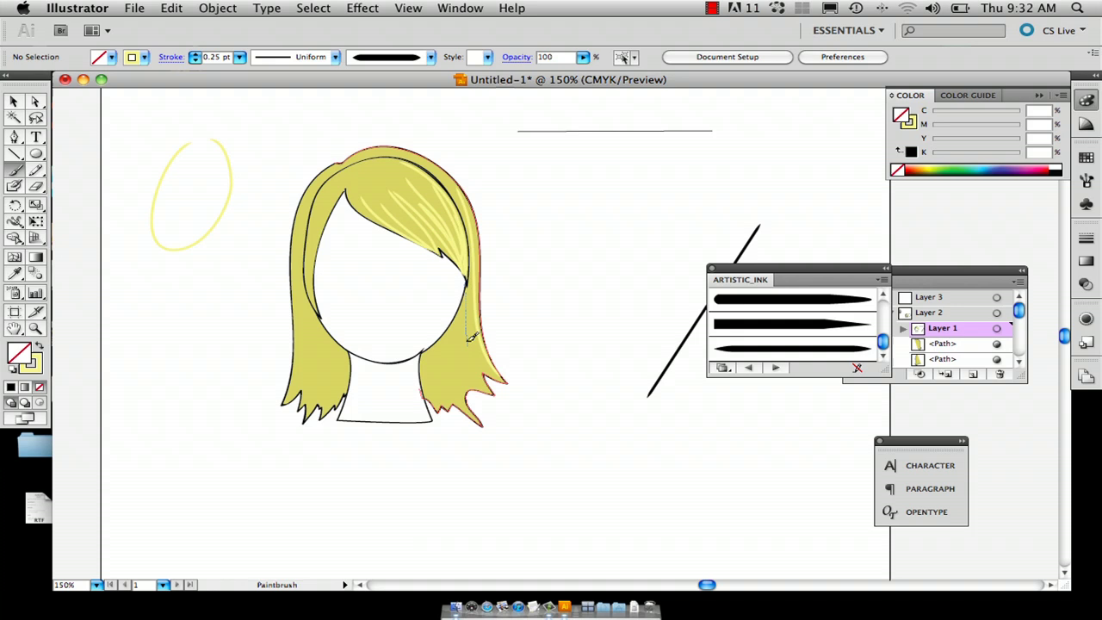
pyautogui.moveTo(493, 380)
pyautogui.mouseDown()
pyautogui.moveTo(462, 345)
pyautogui.moveTo(491, 394)
pyautogui.moveTo(454, 380)
pyautogui.moveTo(476, 417)
pyautogui.moveTo(441, 376)
pyautogui.moveTo(454, 407)
pyautogui.mouseUp()
pyautogui.press('super+z')
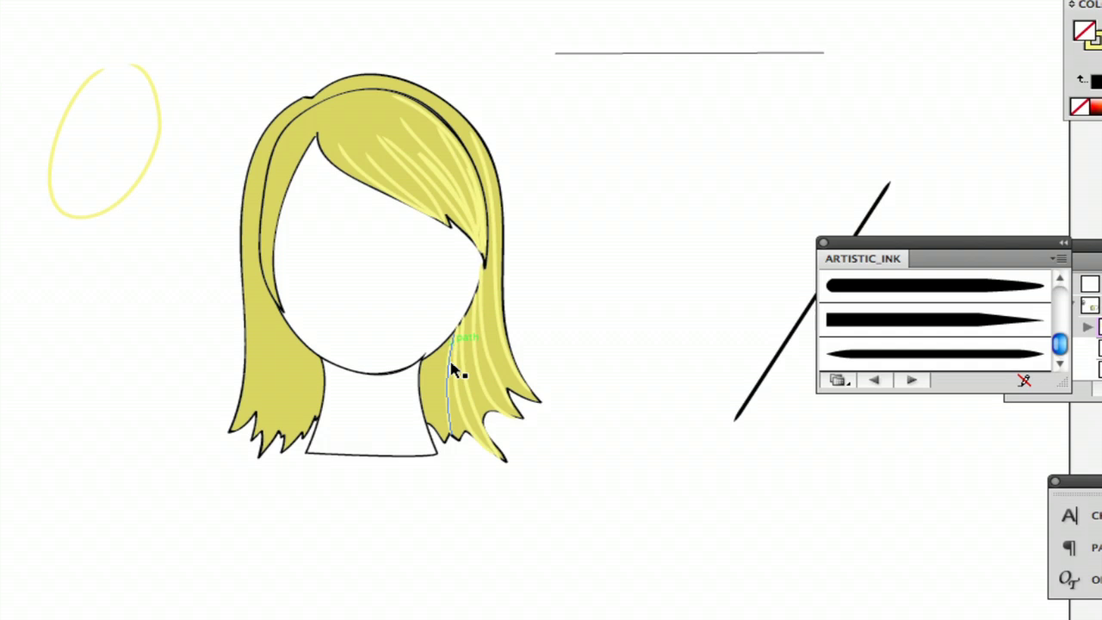
pyautogui.click(455, 366)
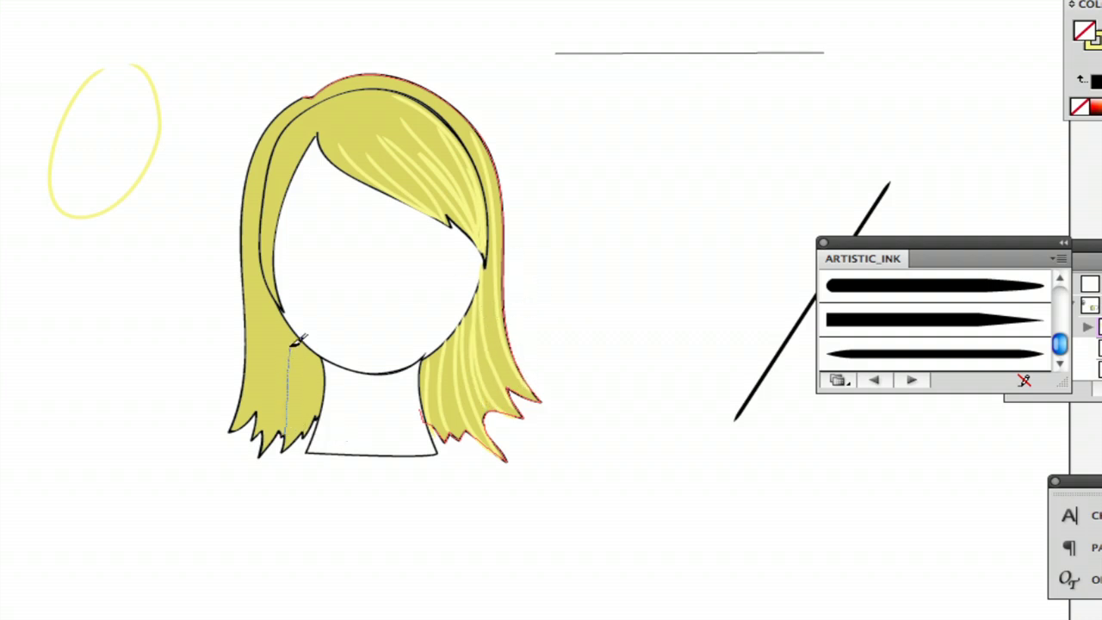
pyautogui.moveTo(297, 340)
pyautogui.mouseDown()
pyautogui.moveTo(307, 433)
pyautogui.moveTo(313, 346)
pyautogui.mouseUp()
pyautogui.press('v')
pyautogui.click(337, 371)
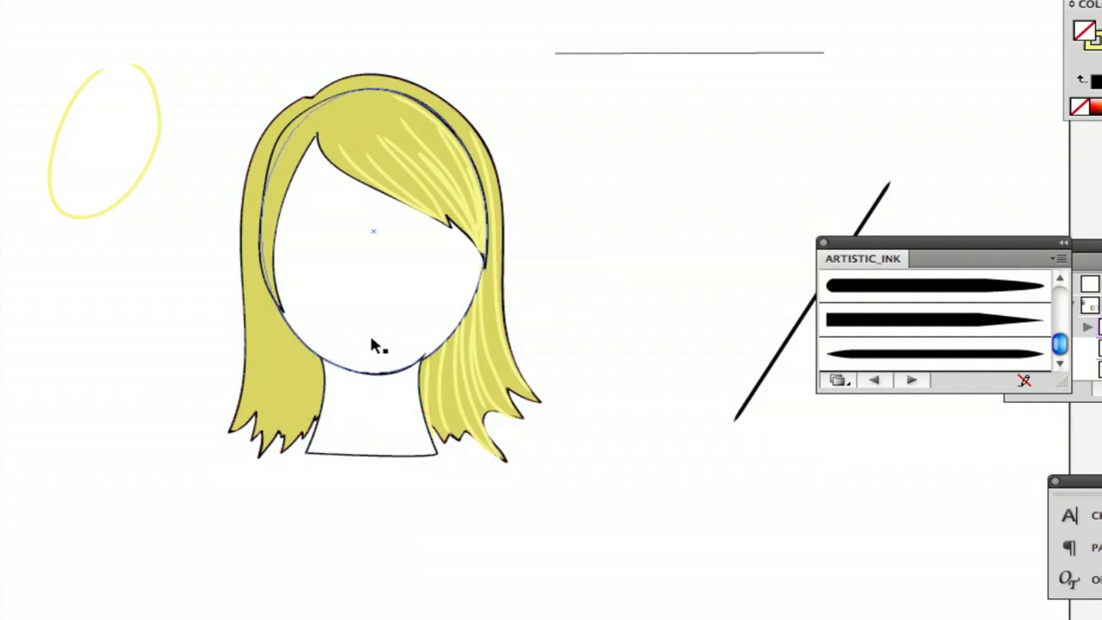
pyautogui.press('b')
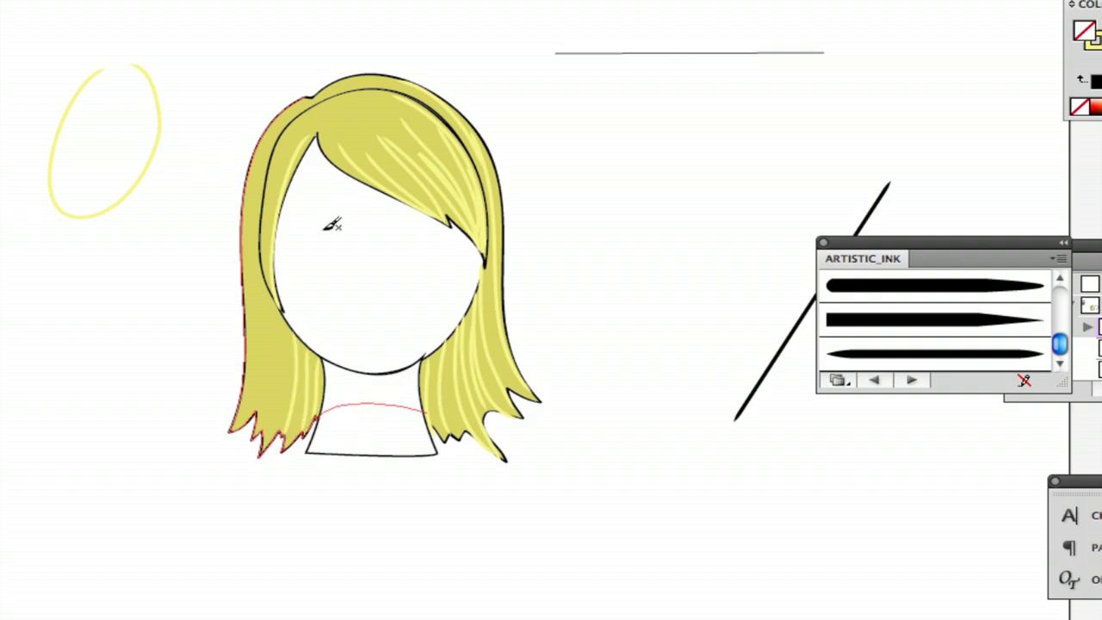
# Darken the fill in the Color Picker to olive (C 37.56, M 29.65, Y 83.42, K 3.68).
pyautogui.press('v')
pyautogui.click(392, 280)
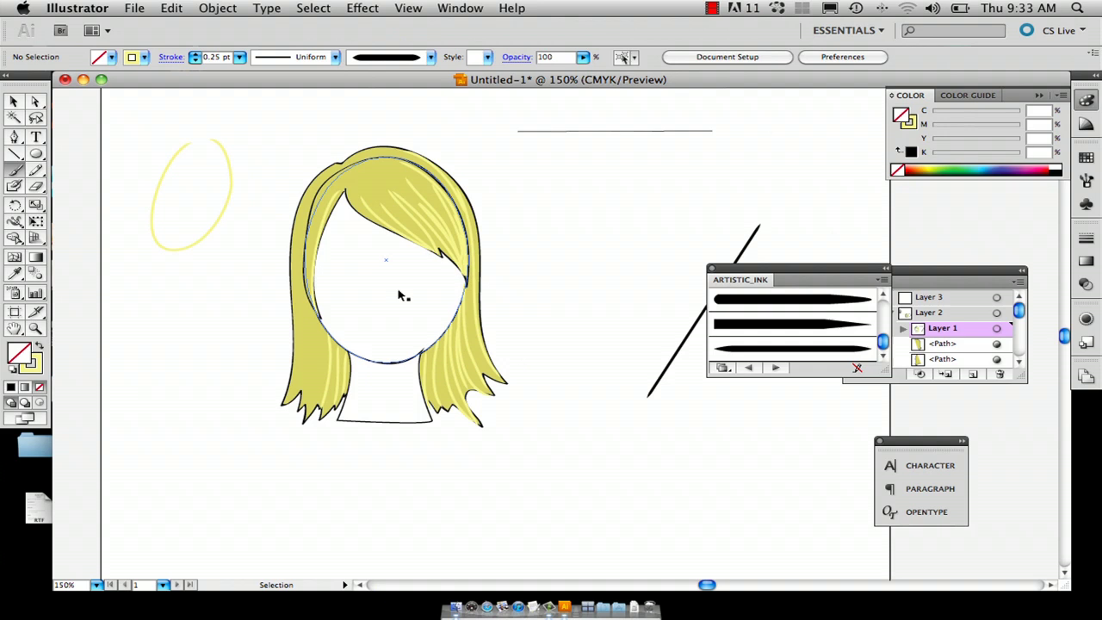
pyautogui.press('b')
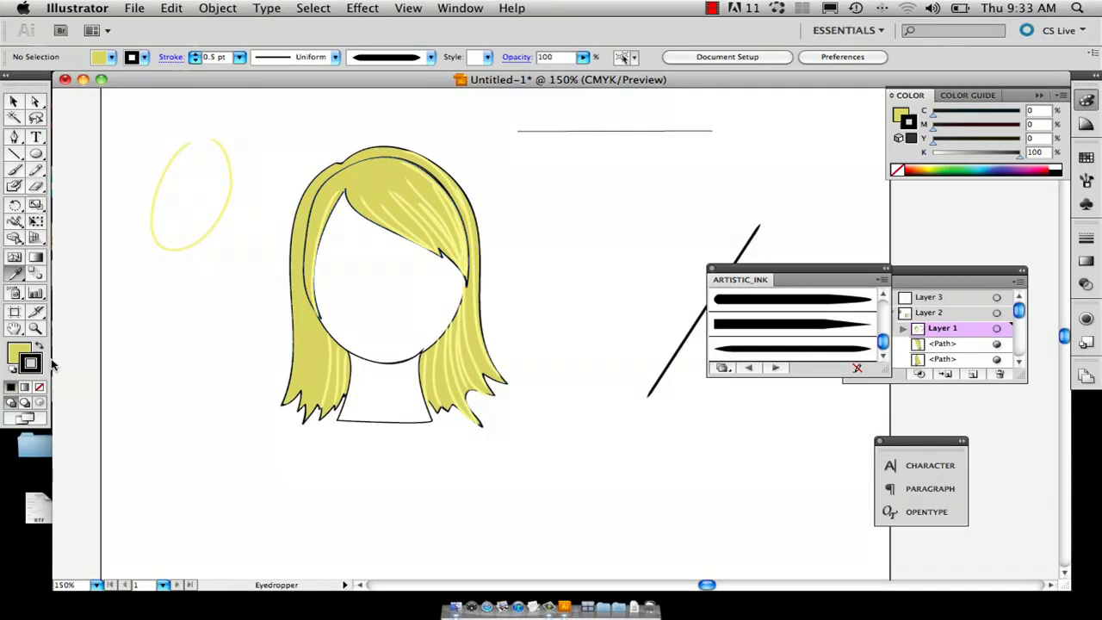
pyautogui.doubleClick(19, 353)
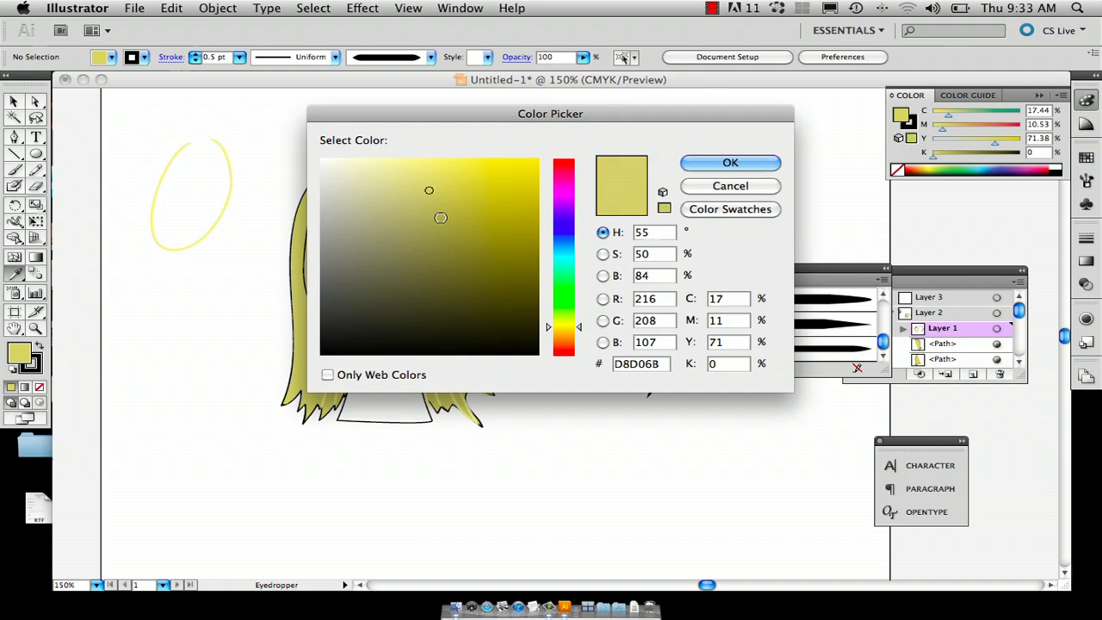
pyautogui.click(432, 228)
pyautogui.moveTo(432, 227); pyautogui.dragTo(434, 226)
pyautogui.click(728, 163)
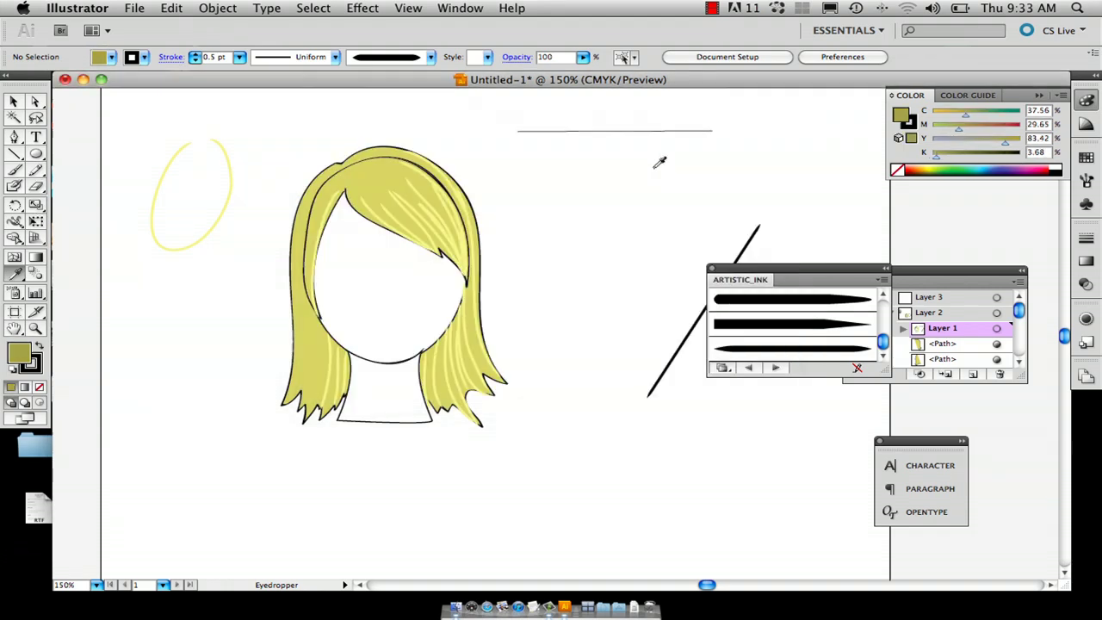
# Move the olive colour onto the stroke and set the fill to None.
pyautogui.click(37, 369)
pyautogui.click(38, 345)
pyautogui.click(18, 351)
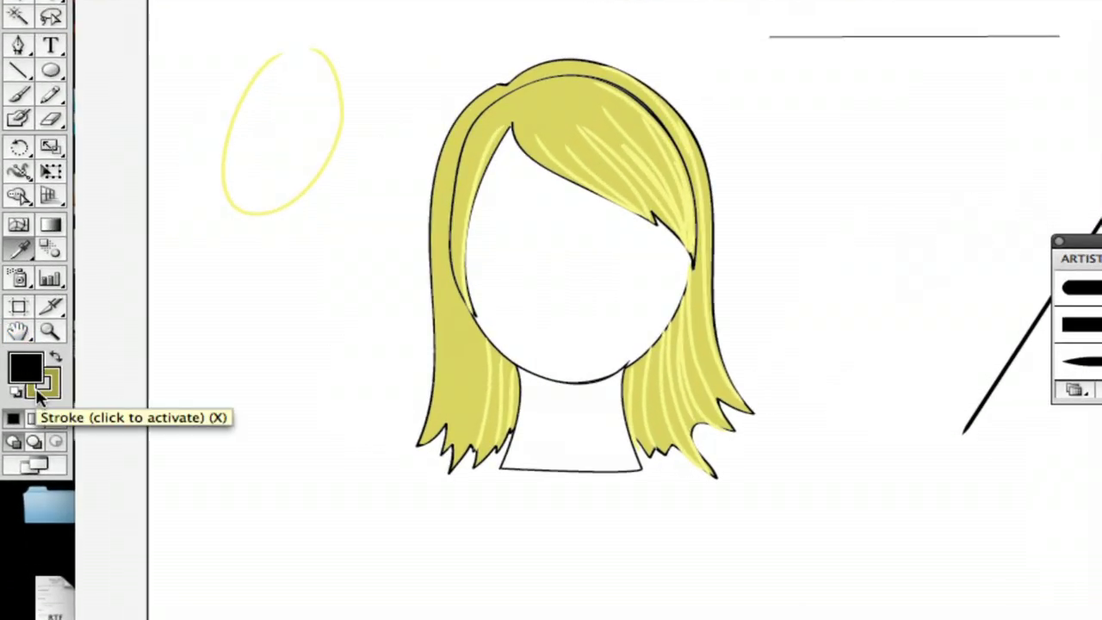
pyautogui.click(41, 388)
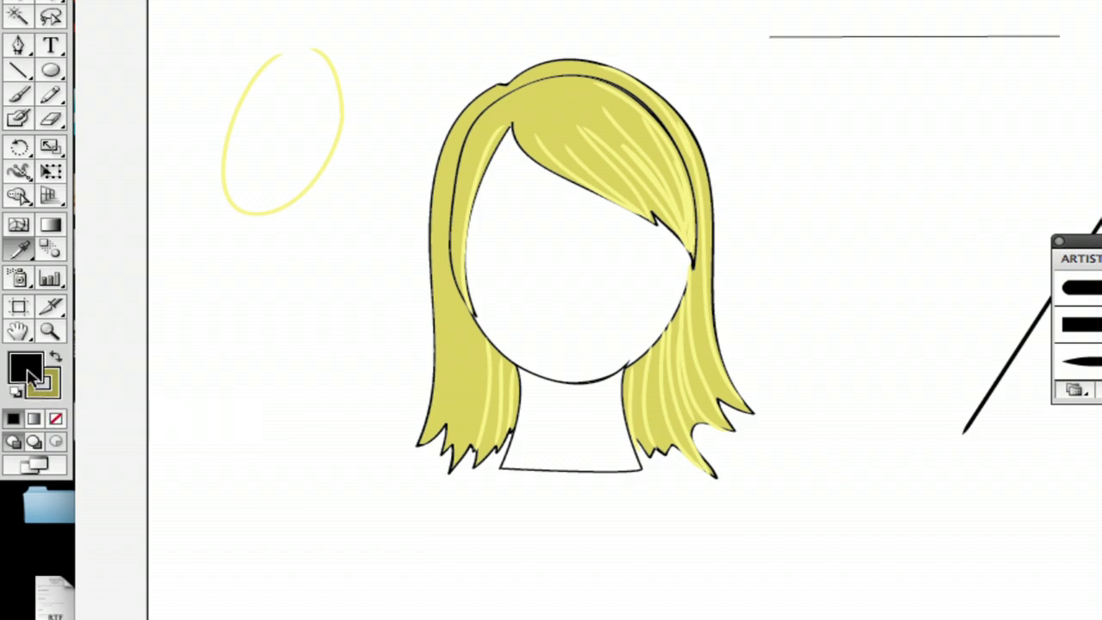
pyautogui.click(30, 372)
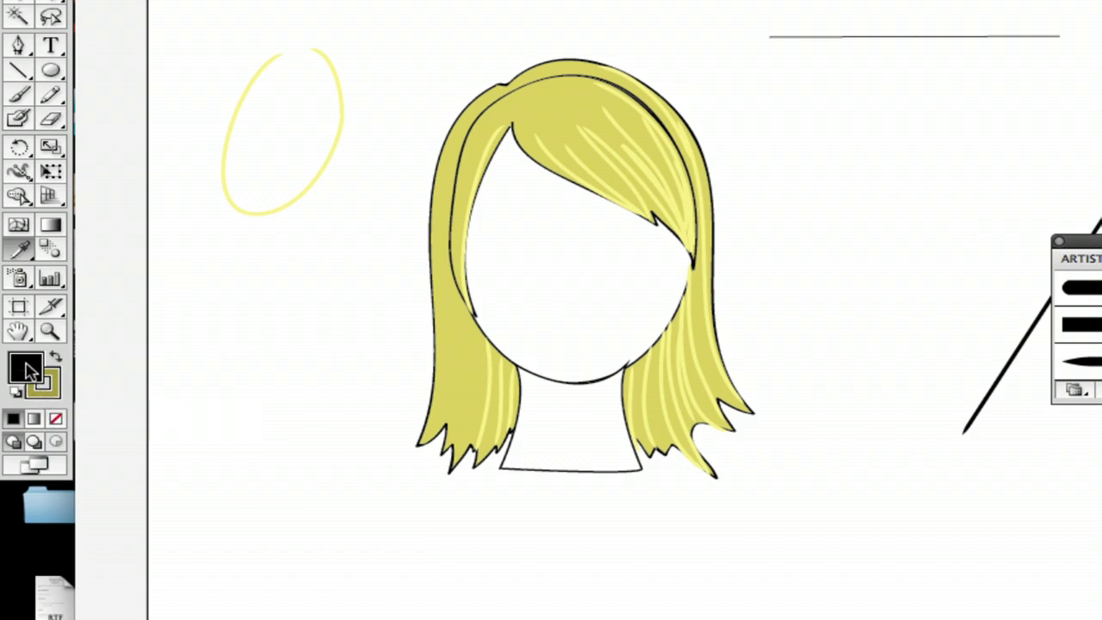
pyautogui.click(56, 419)
pyautogui.click(57, 384)
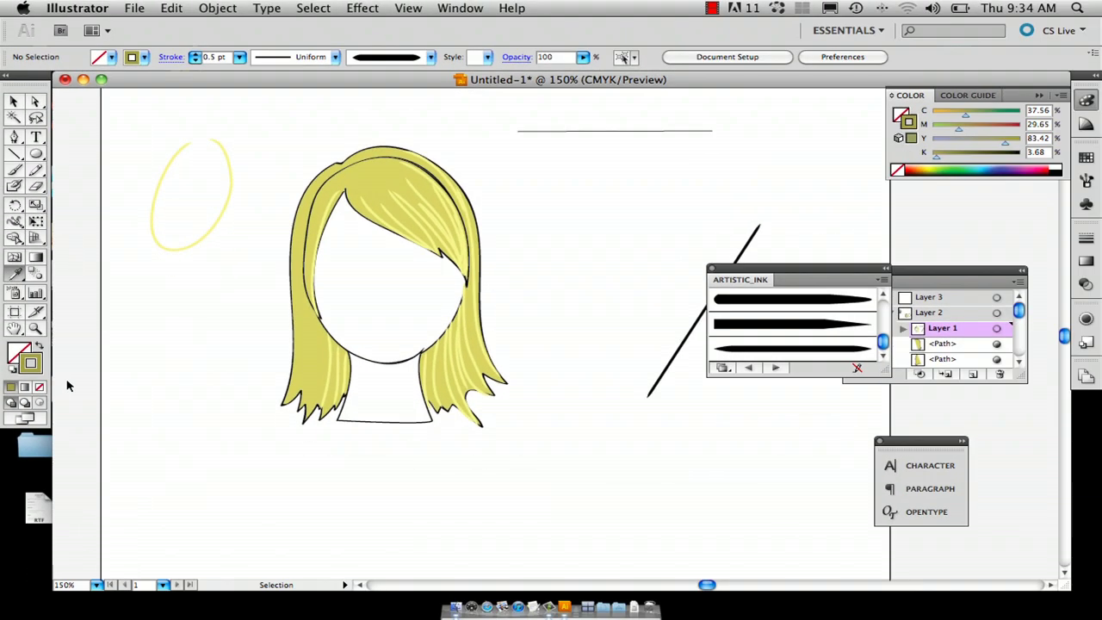
pyautogui.click(15, 153)
# Paint olive shadow strokes up the hair's left edge from the tips, undoing a stray streak.
pyautogui.click(15, 170)
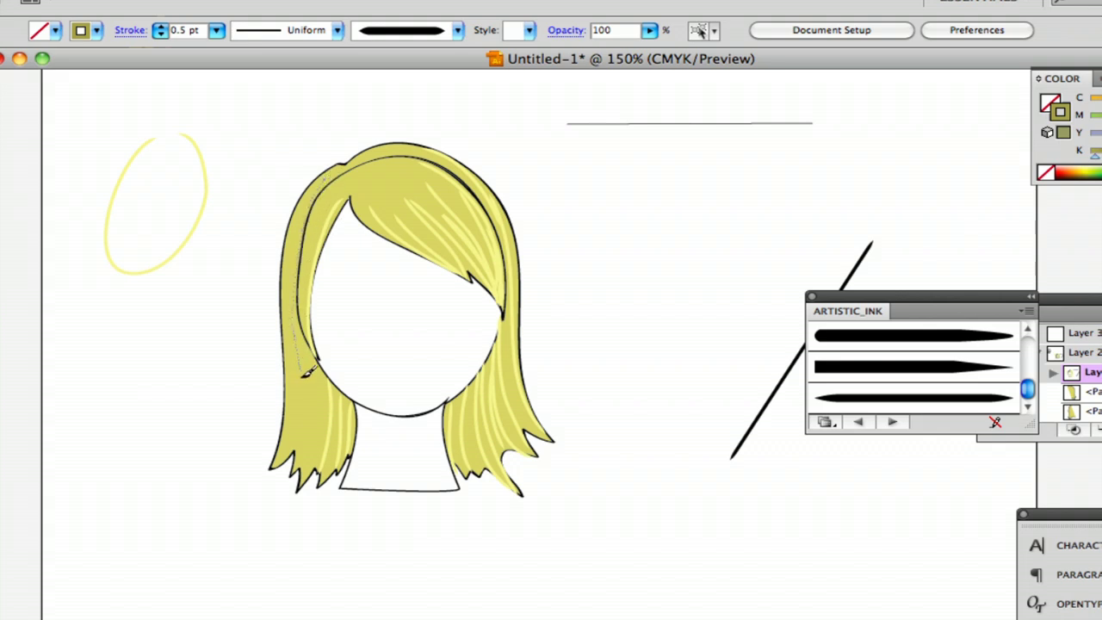
pyautogui.moveTo(310, 436); pyautogui.dragTo(310, 436)
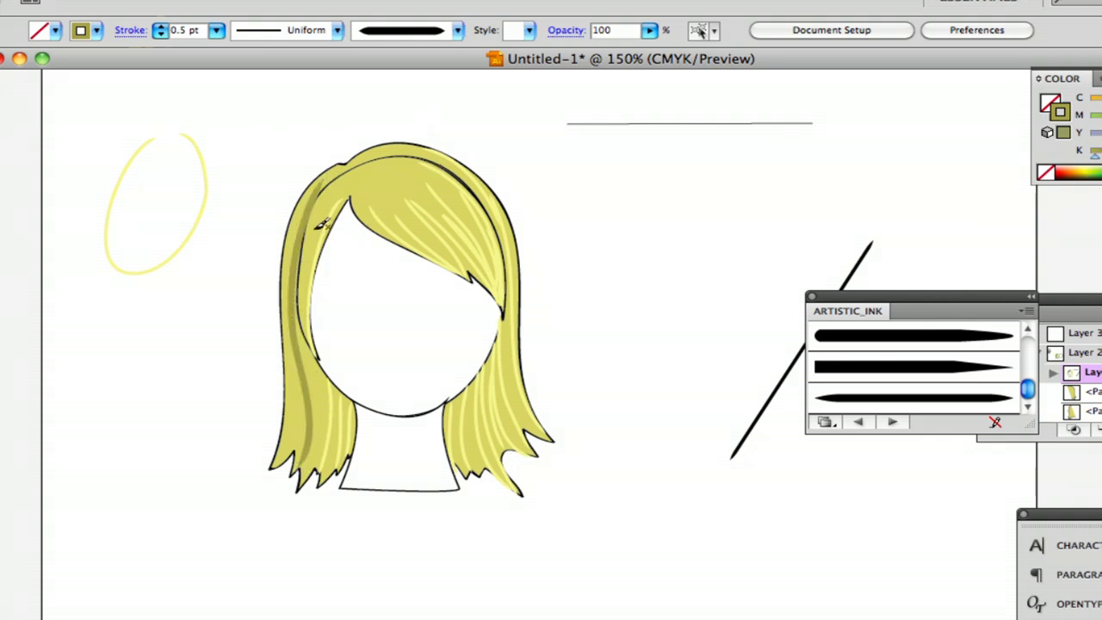
pyautogui.moveTo(346, 200); pyautogui.dragTo(314, 345)
pyautogui.press('super+z')
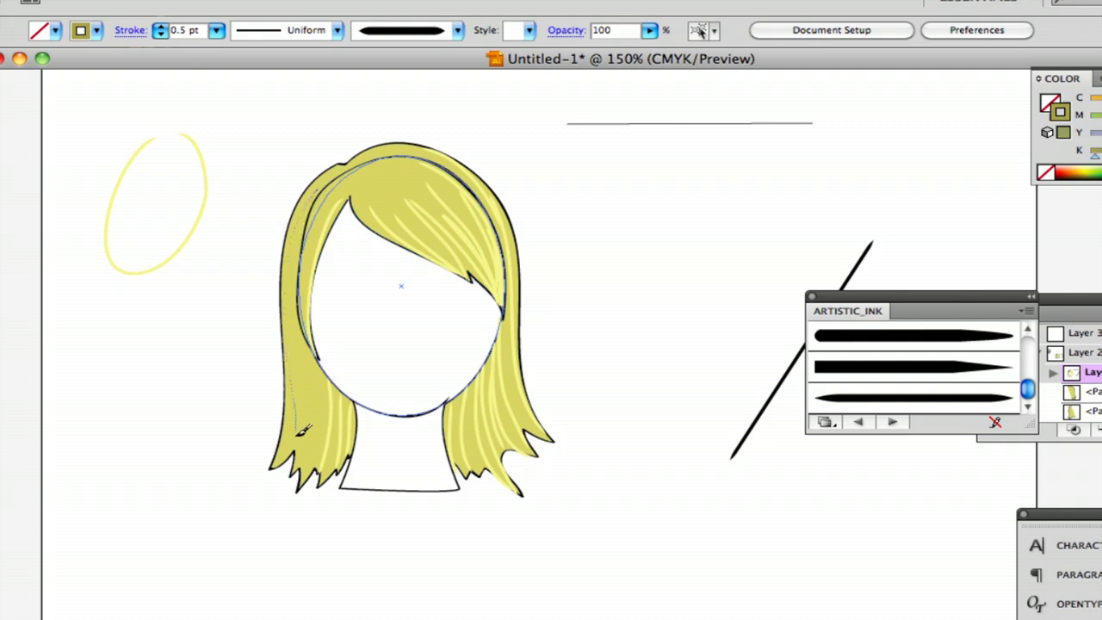
pyautogui.keyDown('super'); pyautogui.click(308, 446); pyautogui.keyUp('super')
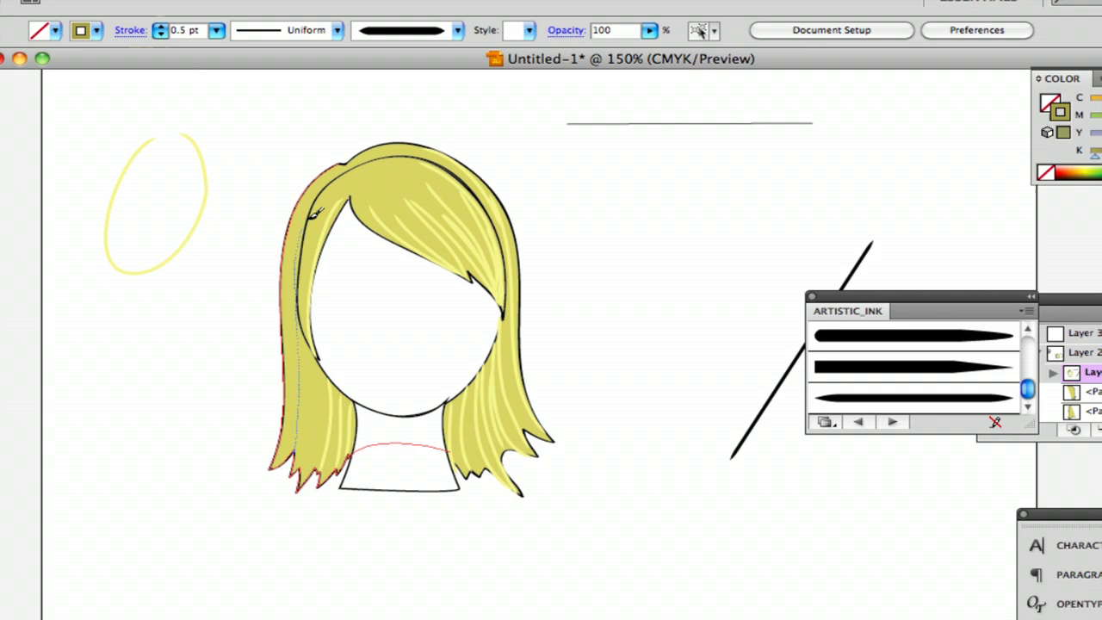
pyautogui.moveTo(314, 213); pyautogui.dragTo(342, 168)
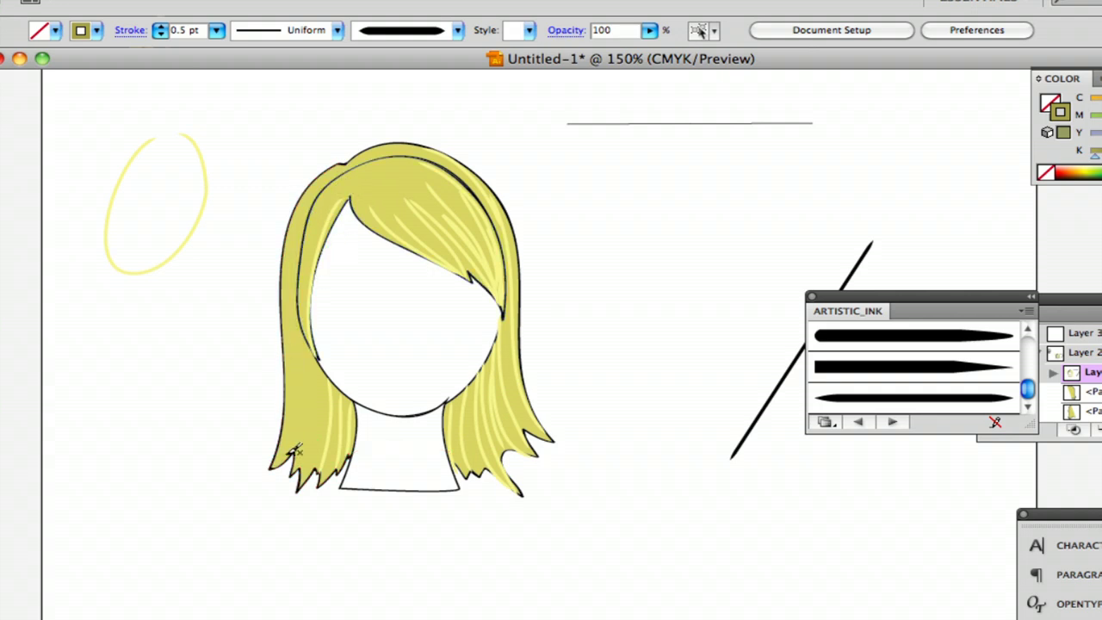
pyautogui.keyDown('super'); pyautogui.click(301, 221); pyautogui.keyUp('super')
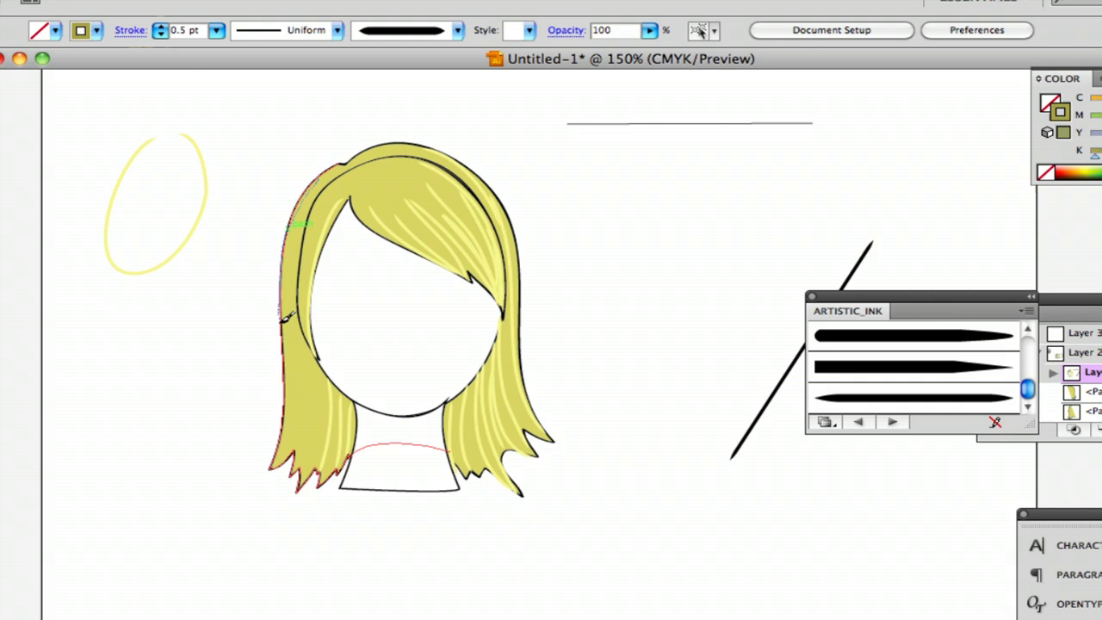
pyautogui.moveTo(289, 441)
pyautogui.mouseDown()
pyautogui.moveTo(280, 453)
pyautogui.moveTo(315, 256)
pyautogui.moveTo(308, 225)
pyautogui.mouseUp()
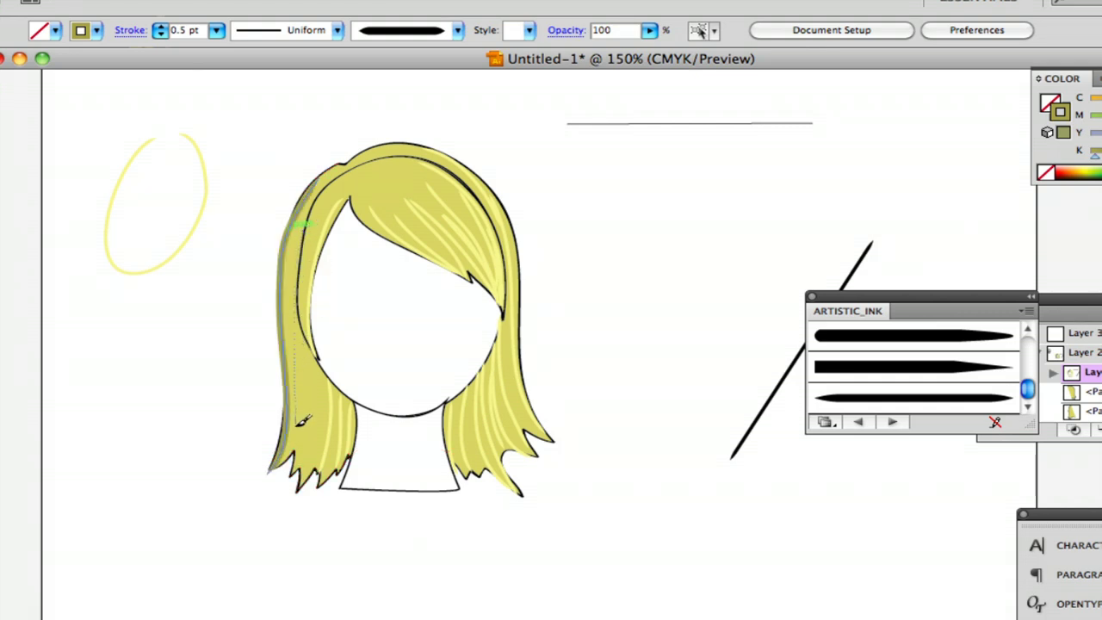
pyautogui.keyDown('super'); pyautogui.click(305, 249); pyautogui.keyUp('super')
pyautogui.moveTo(295, 439)
pyautogui.mouseDown()
pyautogui.moveTo(288, 459)
pyautogui.moveTo(296, 328)
pyautogui.mouseUp()
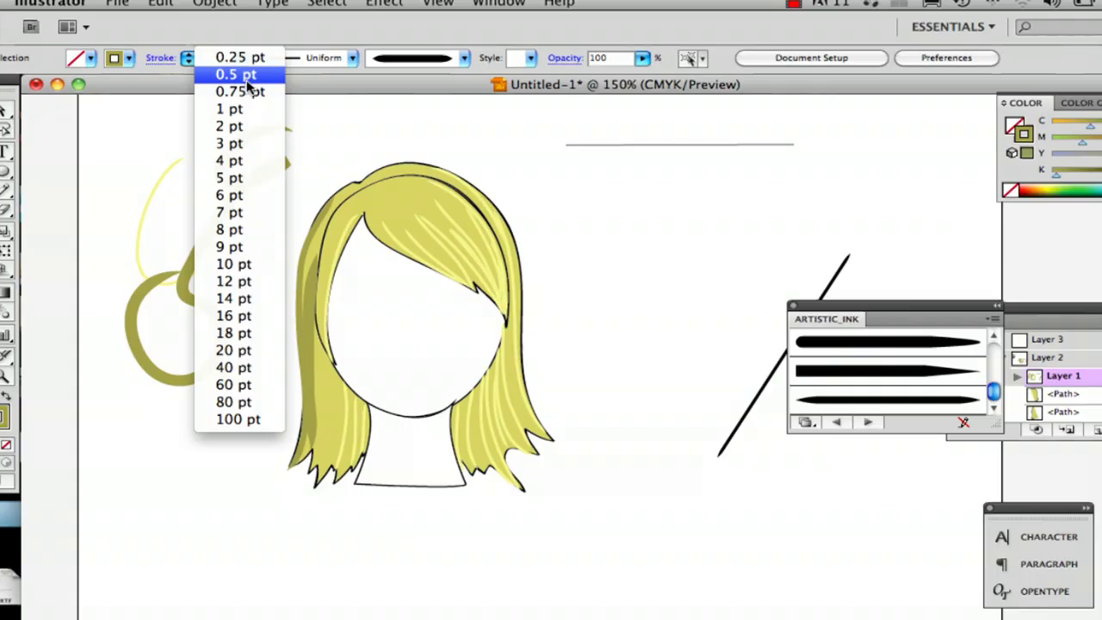
# Test 0.5 pt and 0.25 pt strokes, then paint thin shadow lines on the hair's inner edge and parting.
pyautogui.click(247, 78)
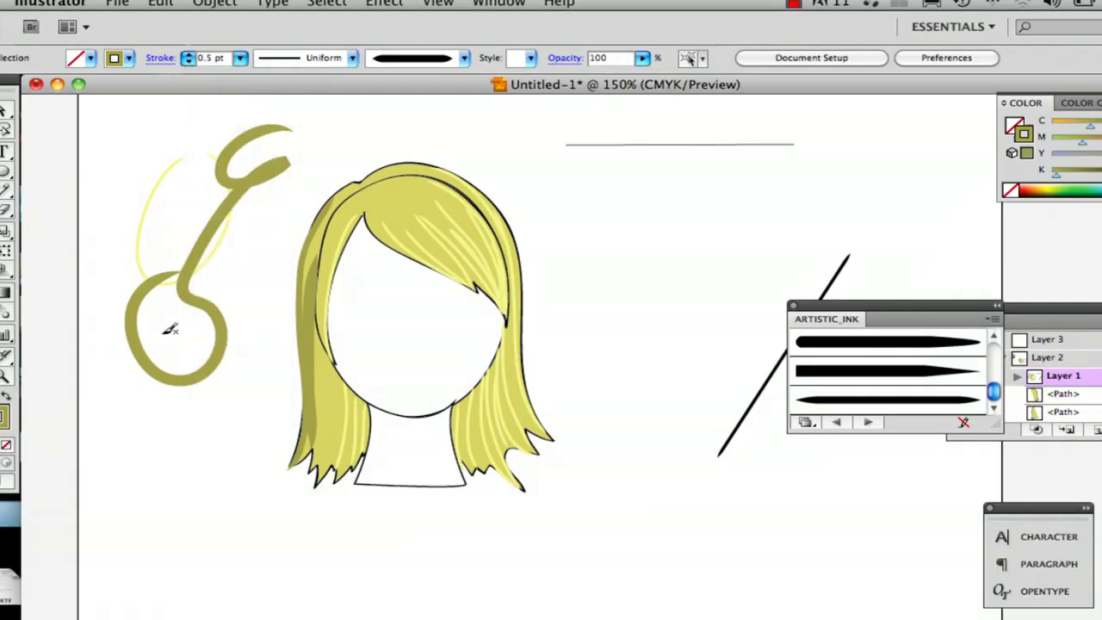
pyautogui.moveTo(95, 197); pyautogui.dragTo(175, 170)
pyautogui.click(243, 58)
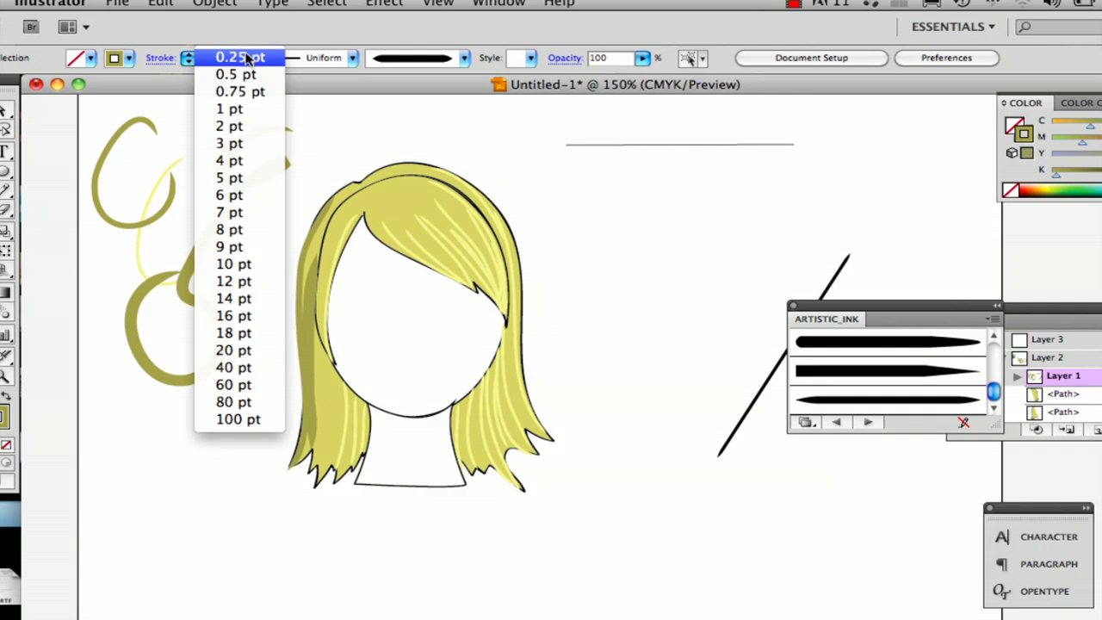
pyautogui.click(243, 59)
pyautogui.moveTo(190, 127); pyautogui.dragTo(208, 121)
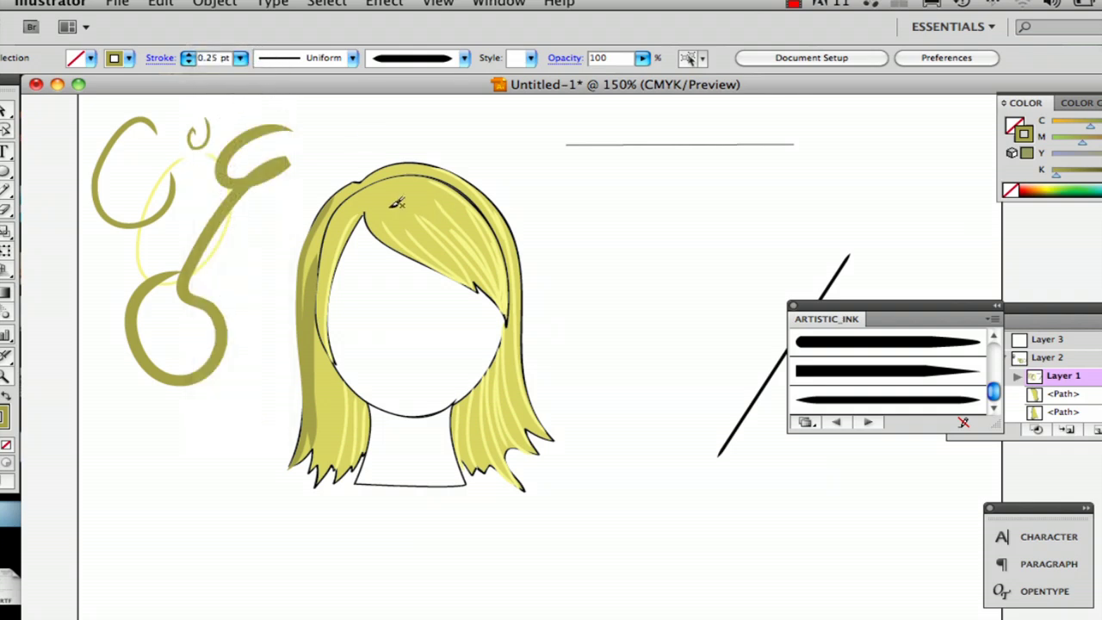
pyautogui.moveTo(389, 233)
pyautogui.mouseDown()
pyautogui.moveTo(465, 293)
pyautogui.moveTo(477, 288)
pyautogui.mouseUp()
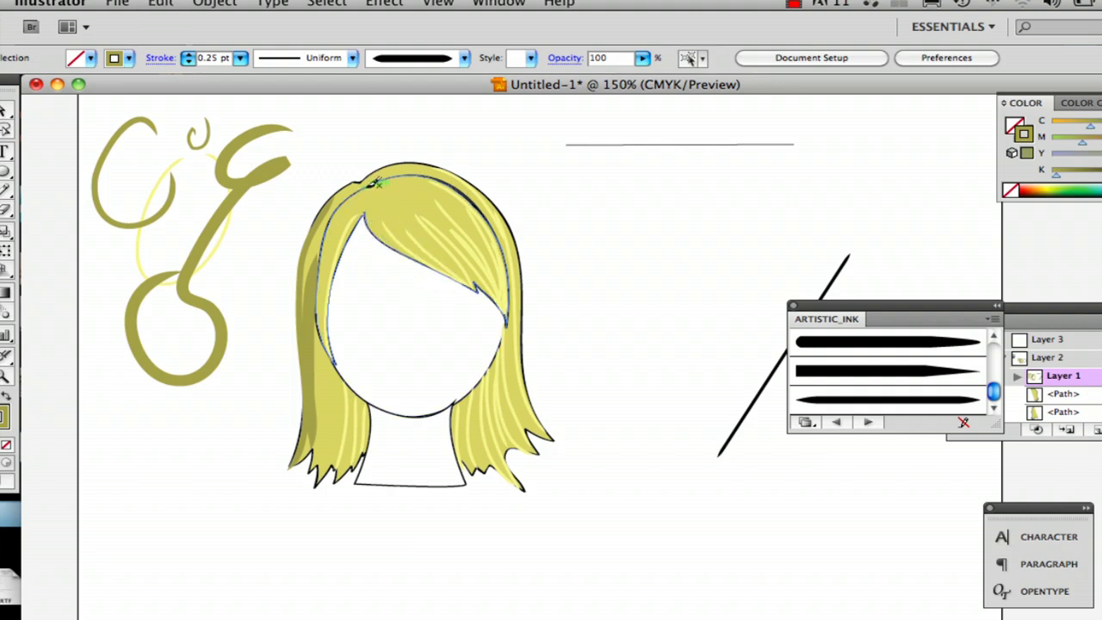
pyautogui.moveTo(401, 242); pyautogui.dragTo(438, 257)
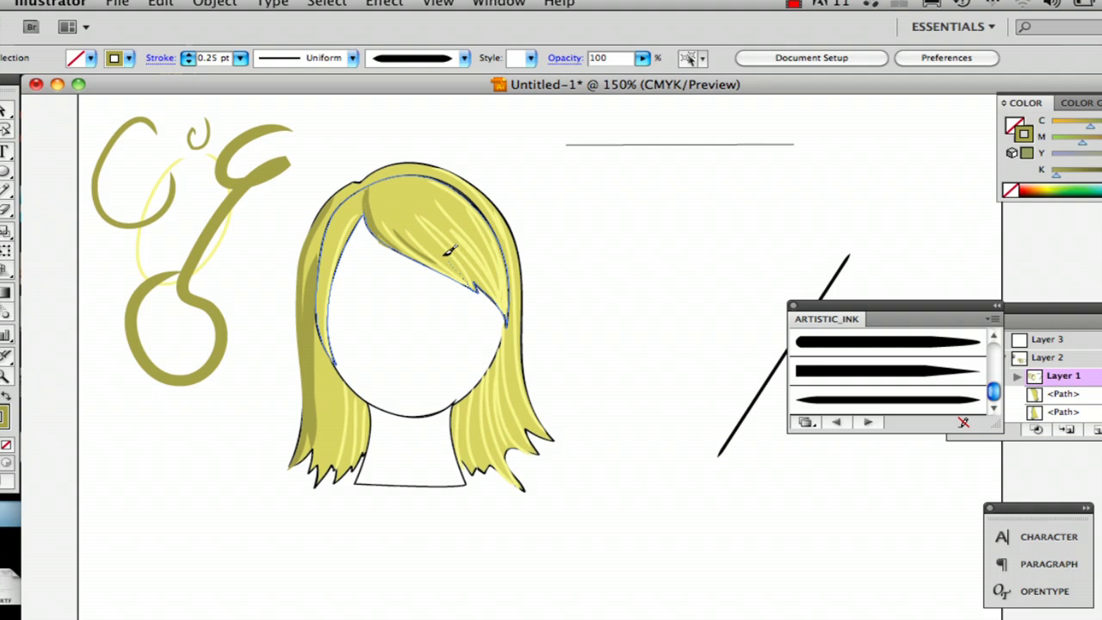
# Paint five short olive shadow strands fanning from the parting across the top of the bangs.
pyautogui.moveTo(413, 209)
pyautogui.mouseDown()
pyautogui.moveTo(447, 246)
pyautogui.moveTo(442, 237)
pyautogui.mouseUp()
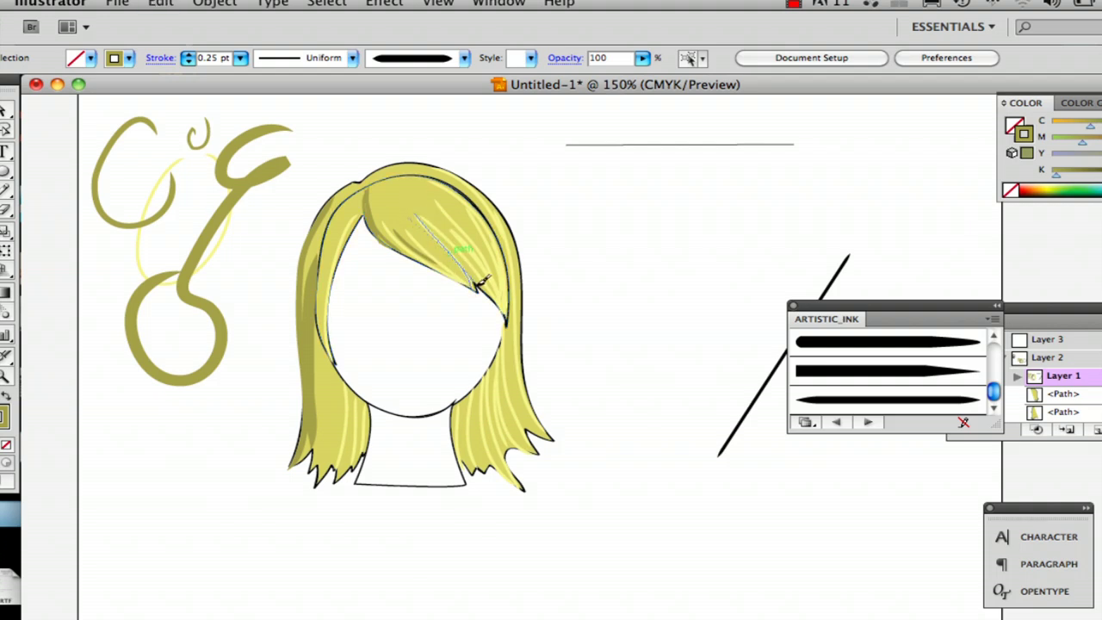
pyautogui.moveTo(483, 281); pyautogui.dragTo(482, 286)
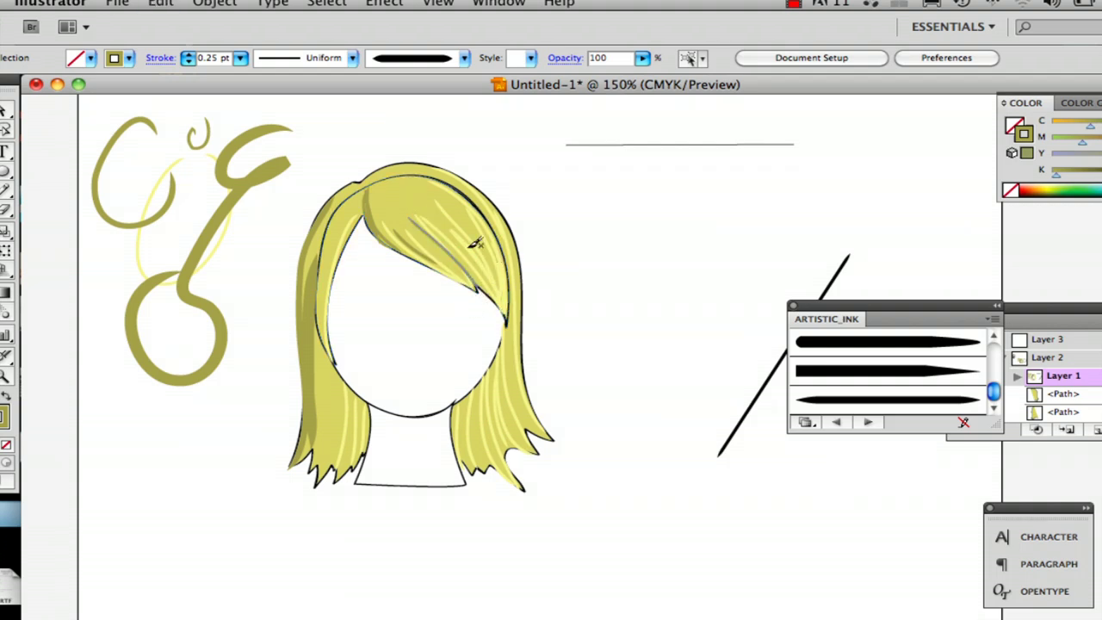
pyautogui.moveTo(504, 305); pyautogui.dragTo(505, 307)
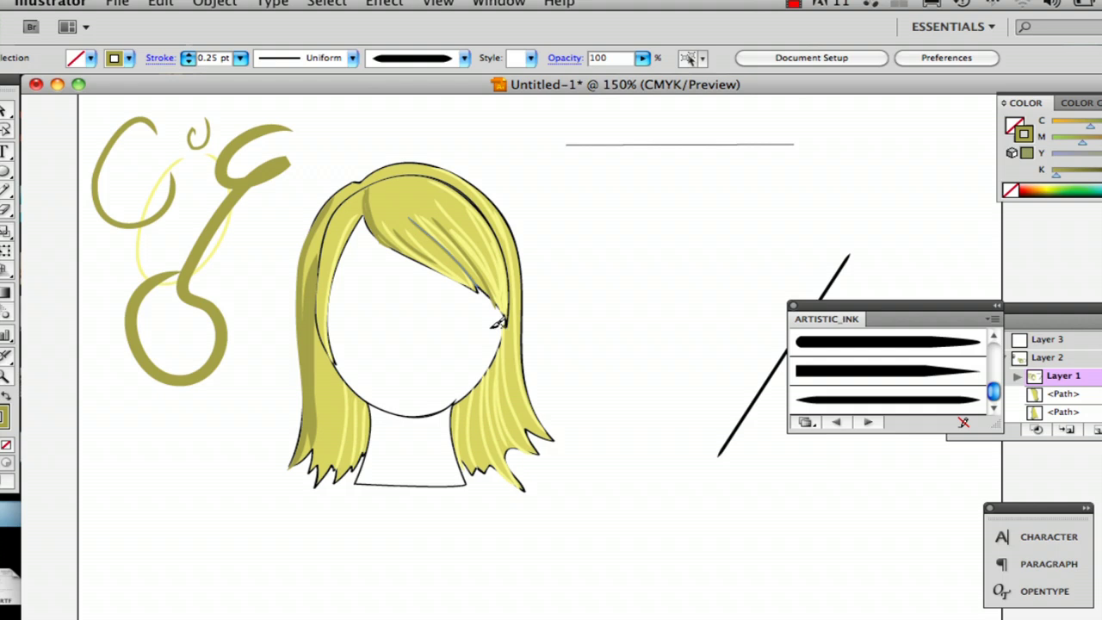
pyautogui.moveTo(430, 207); pyautogui.dragTo(428, 203)
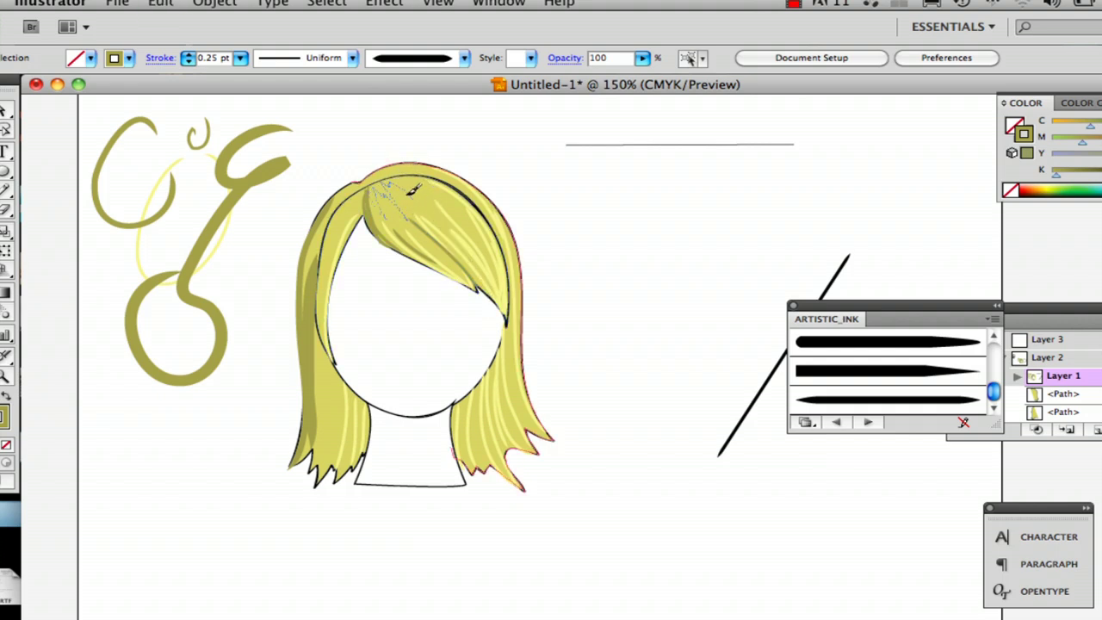
pyautogui.moveTo(376, 179); pyautogui.dragTo(379, 176)
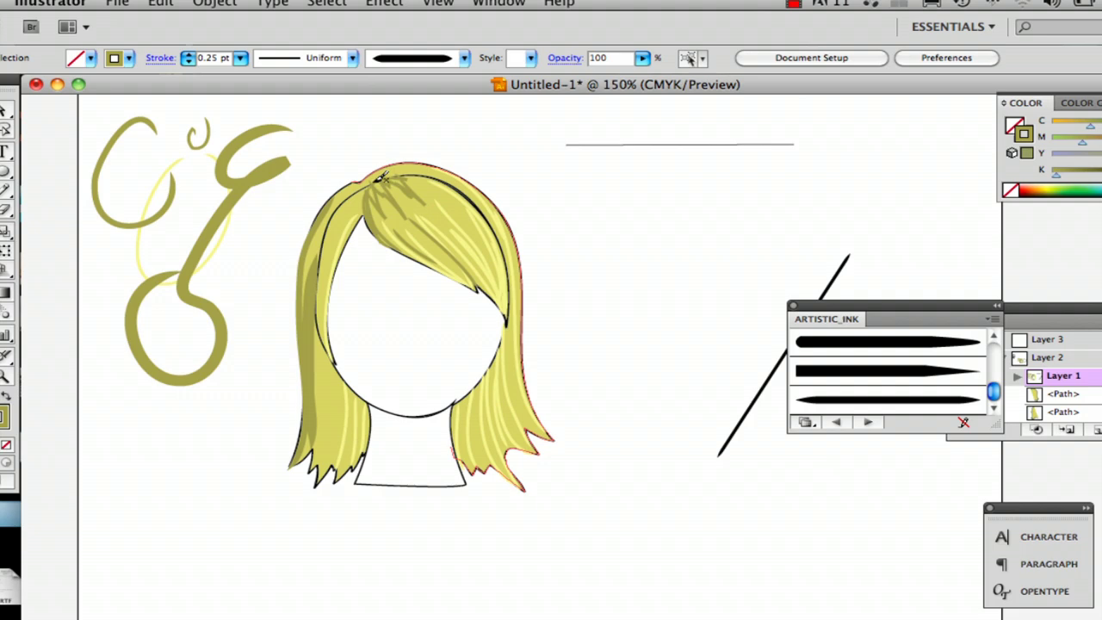
pyautogui.press('super+shift+a')
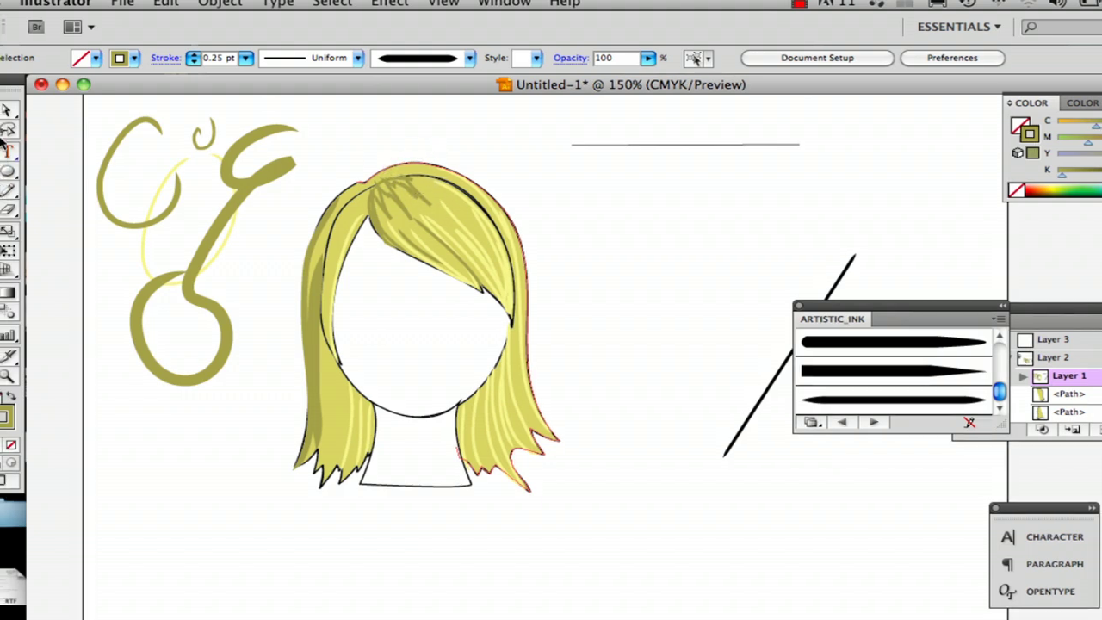
# Swap a grey hair strand's fill and stroke so it becomes olive-filled with no stroke, then zoom out.
pyautogui.press('v')
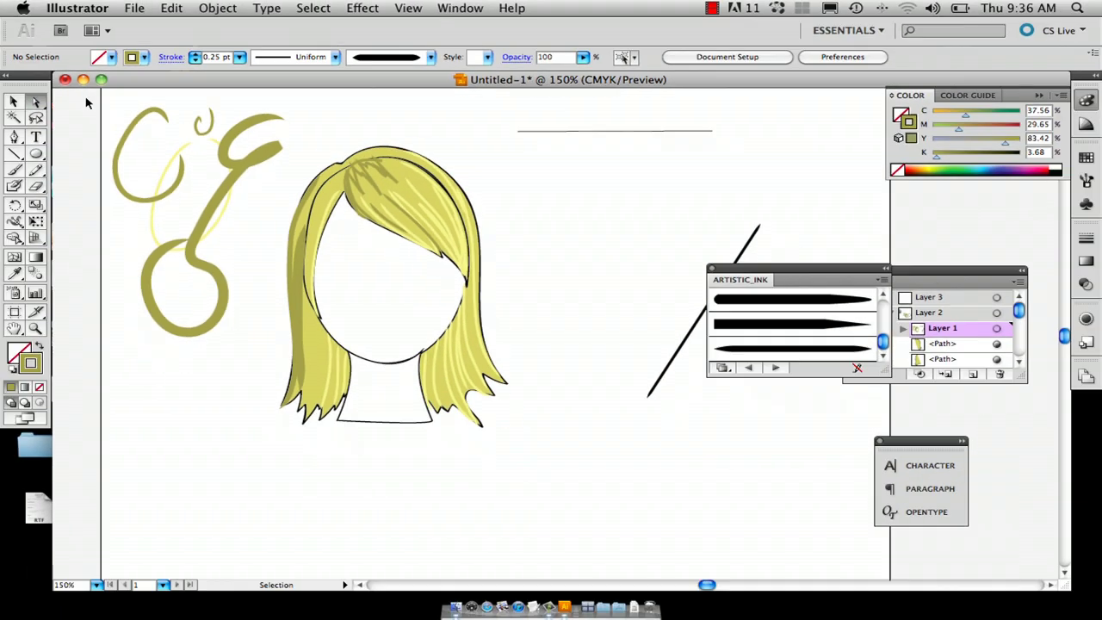
pyautogui.press('a')
pyautogui.press('v')
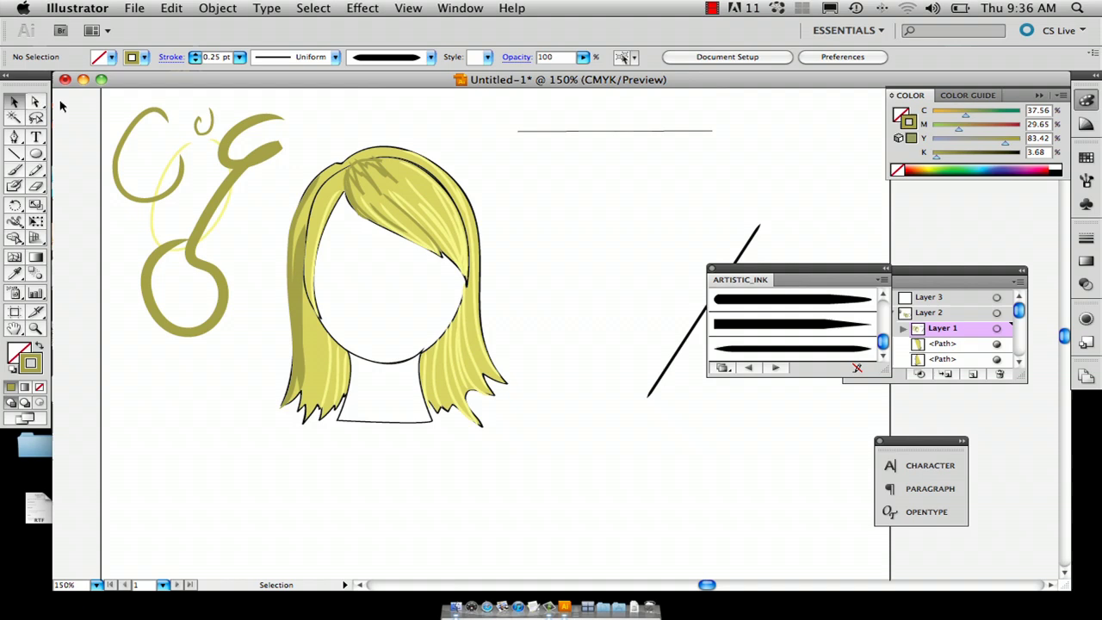
pyautogui.click(389, 172)
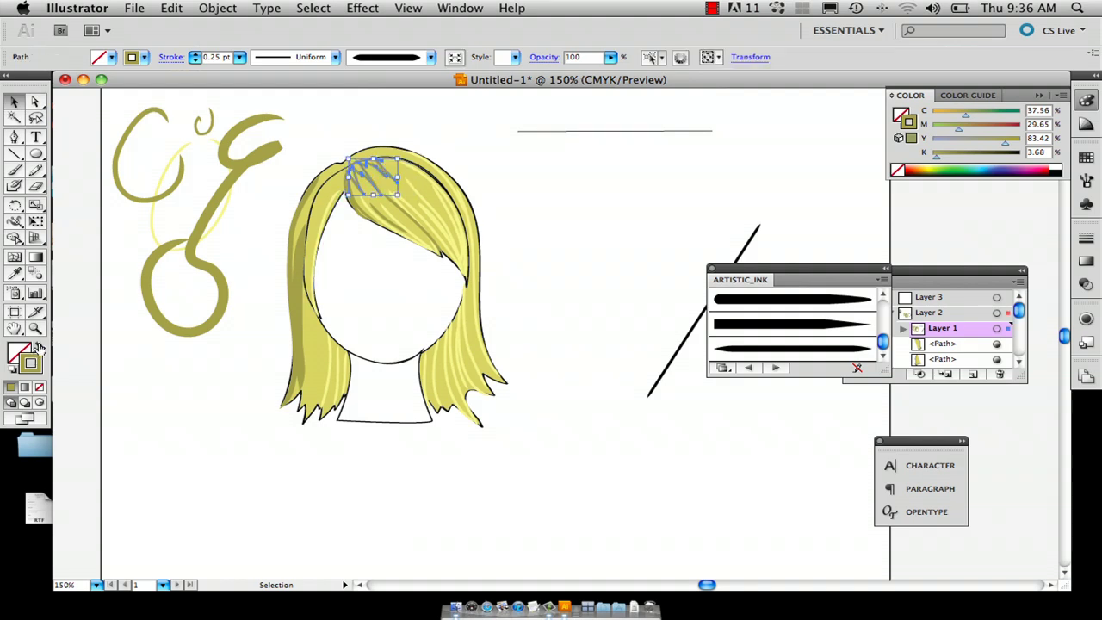
pyautogui.click(39, 348)
pyautogui.click(408, 137)
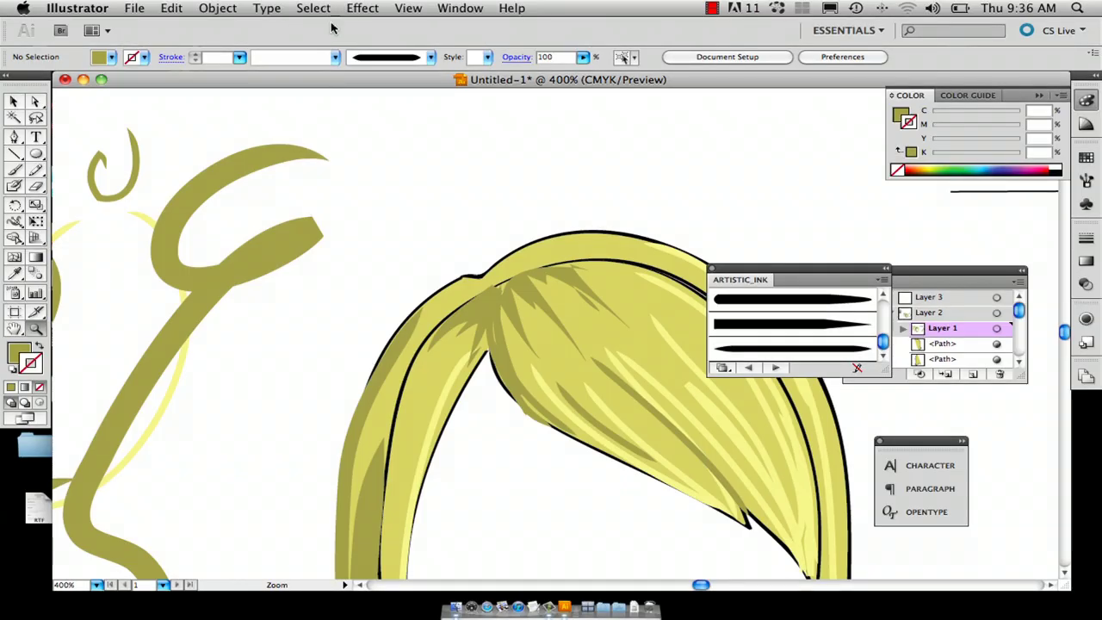
pyautogui.press('super+minus')
pyautogui.press('super+minus')
pyautogui.press('super+minus')
pyautogui.press('b')
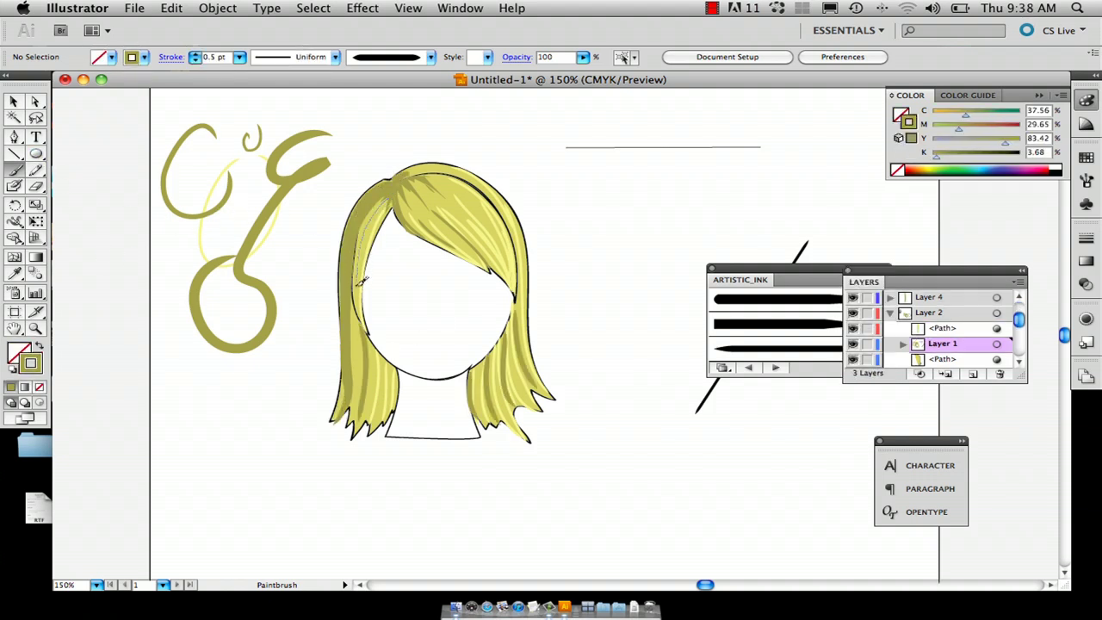
# Paint three 0.5 pt olive shadow strokes along the inner left hair and across the upper-right hair.
pyautogui.moveTo(362, 282); pyautogui.dragTo(365, 315)
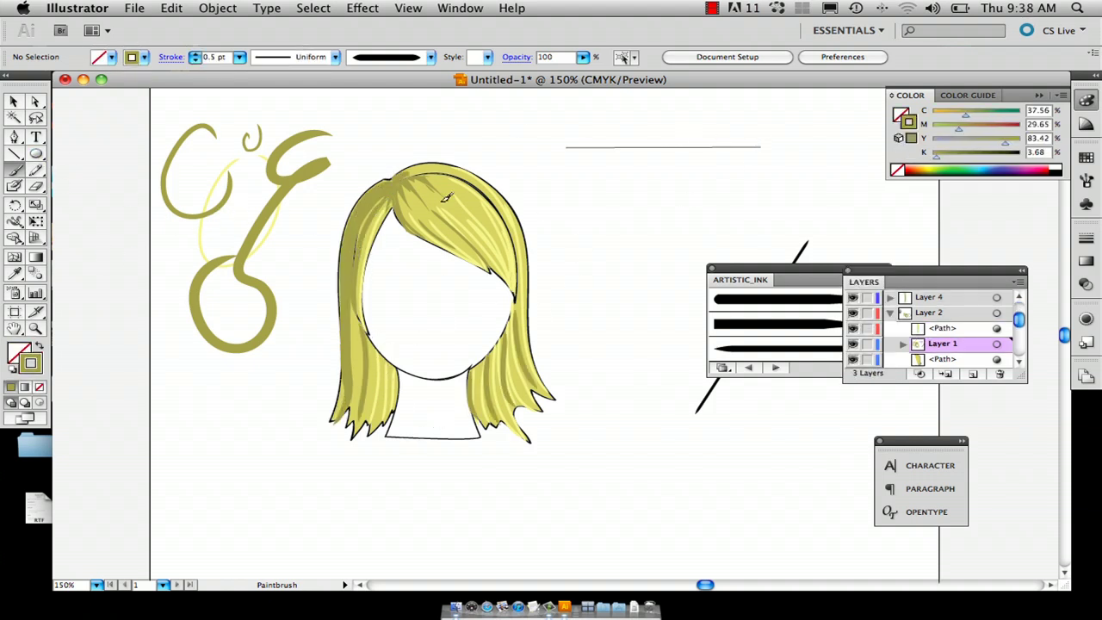
pyautogui.moveTo(441, 205); pyautogui.dragTo(493, 272)
pyautogui.moveTo(451, 234); pyautogui.dragTo(515, 292)
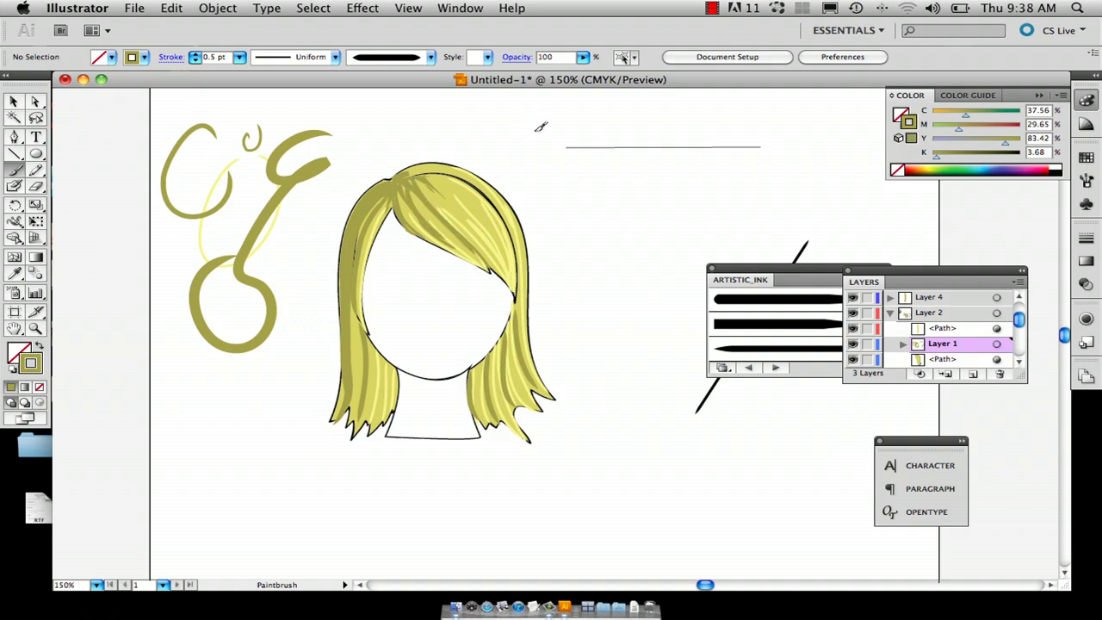